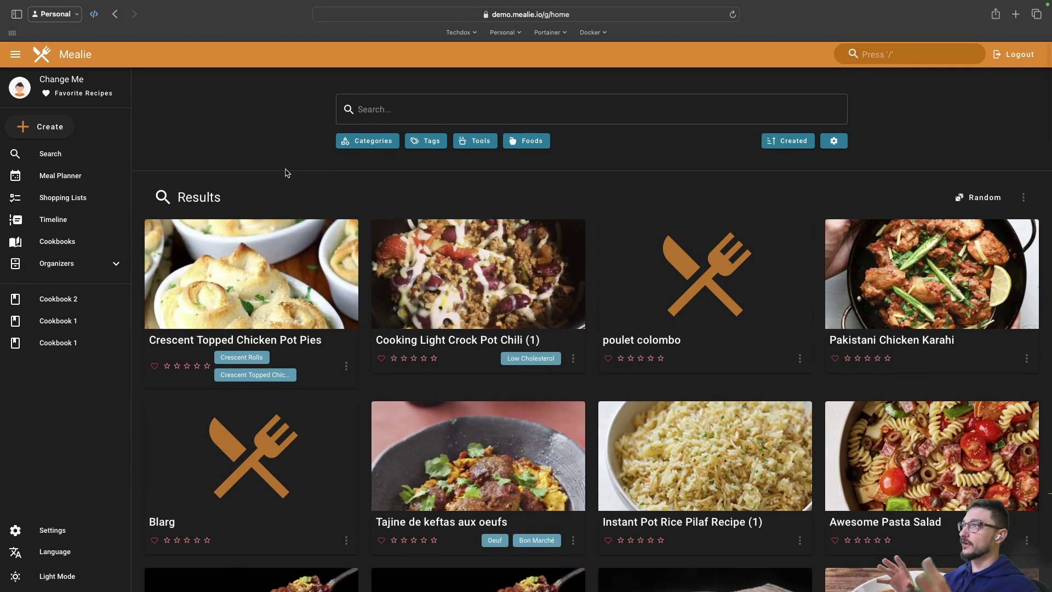
scroll(286, 172, down, 3)
scroll(288, 175, up, 3)
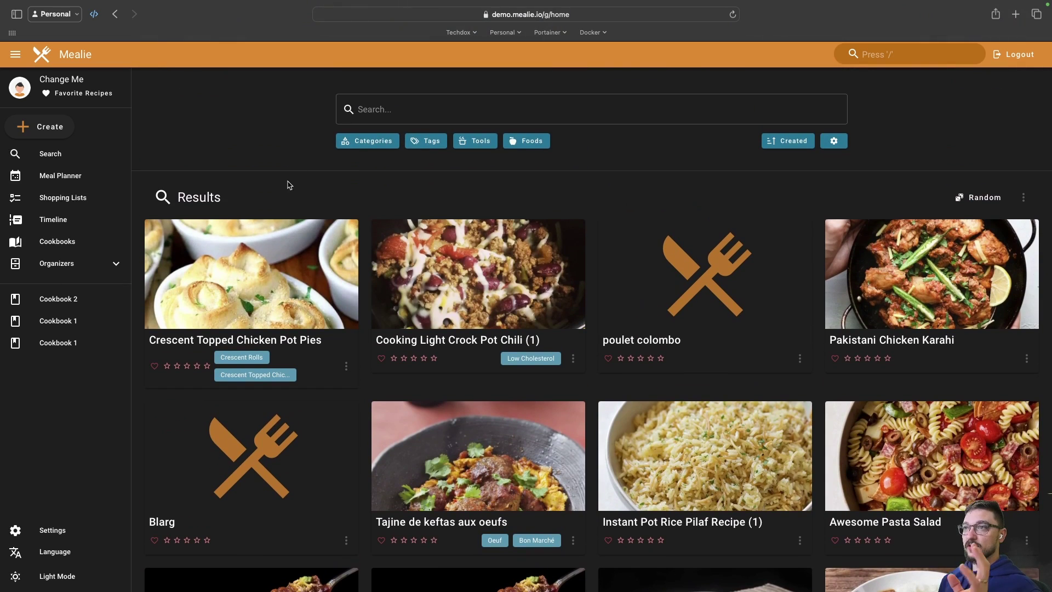
click(244, 252)
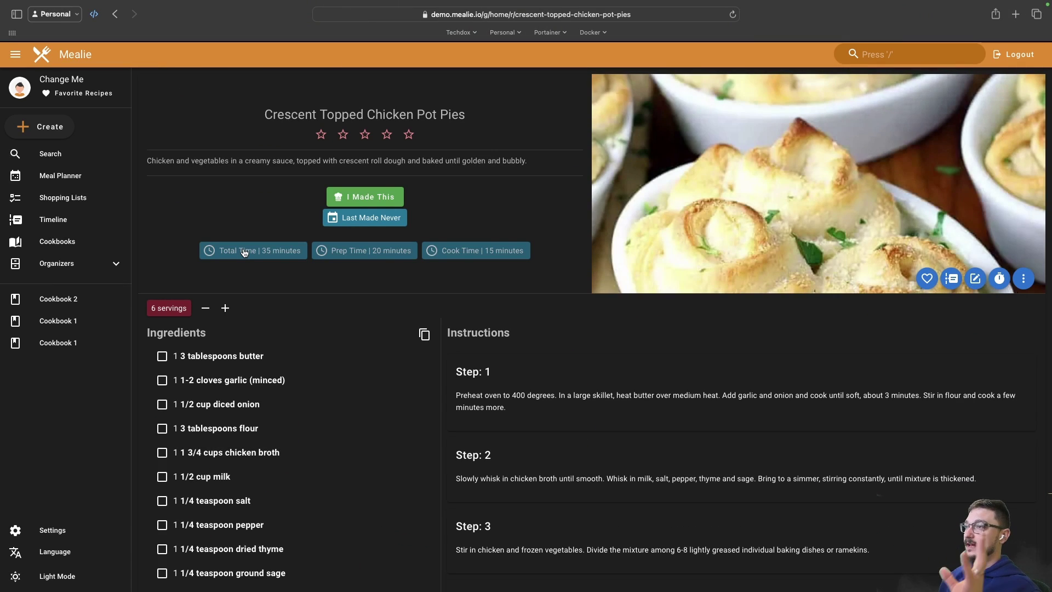
scroll(295, 297, down, 3)
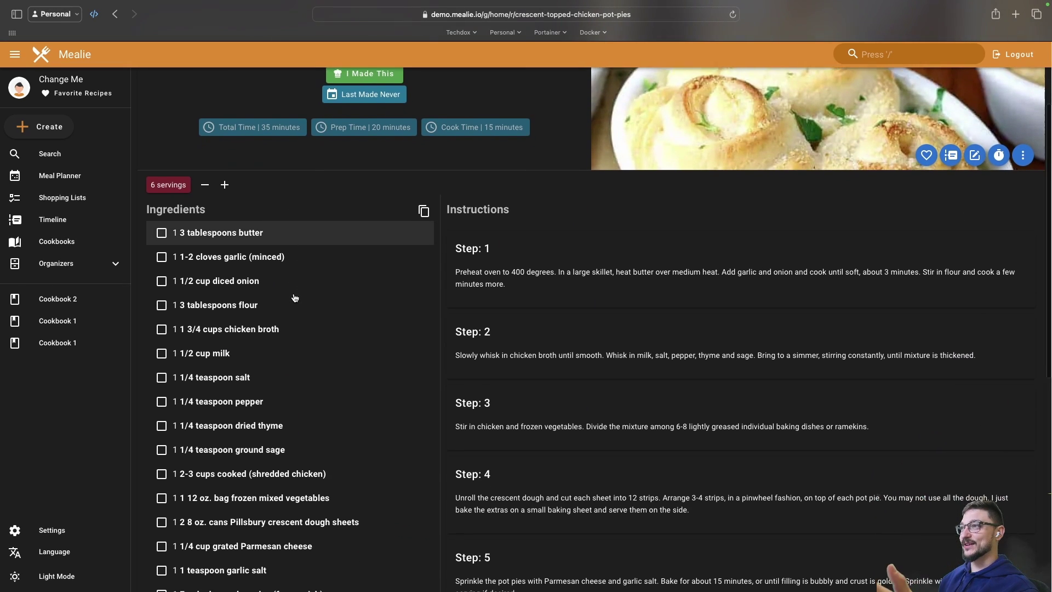
scroll(295, 298, down, 1)
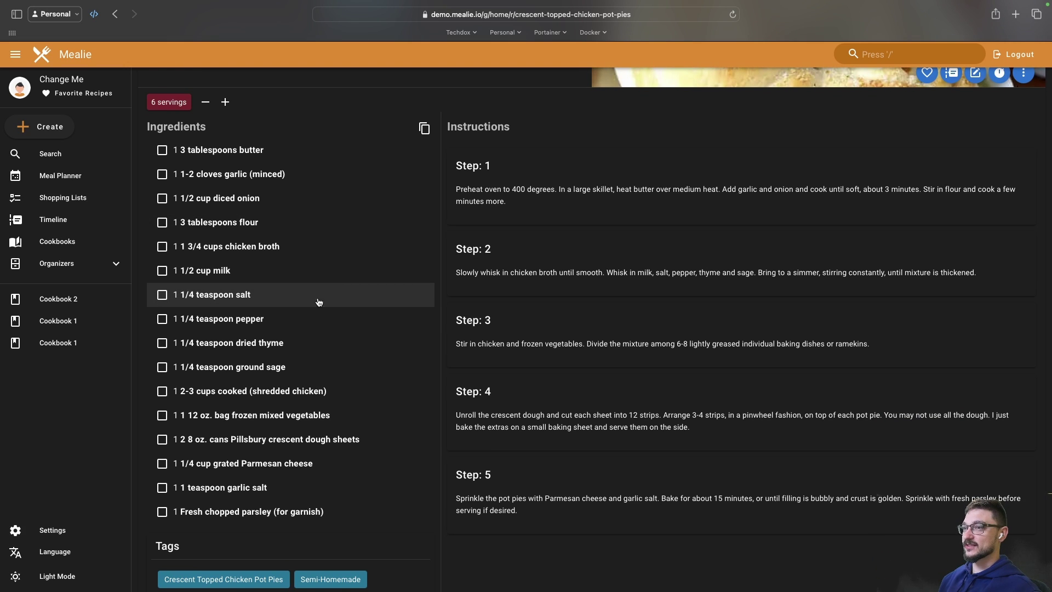
scroll(534, 353, down, 3)
scroll(534, 354, up, 6)
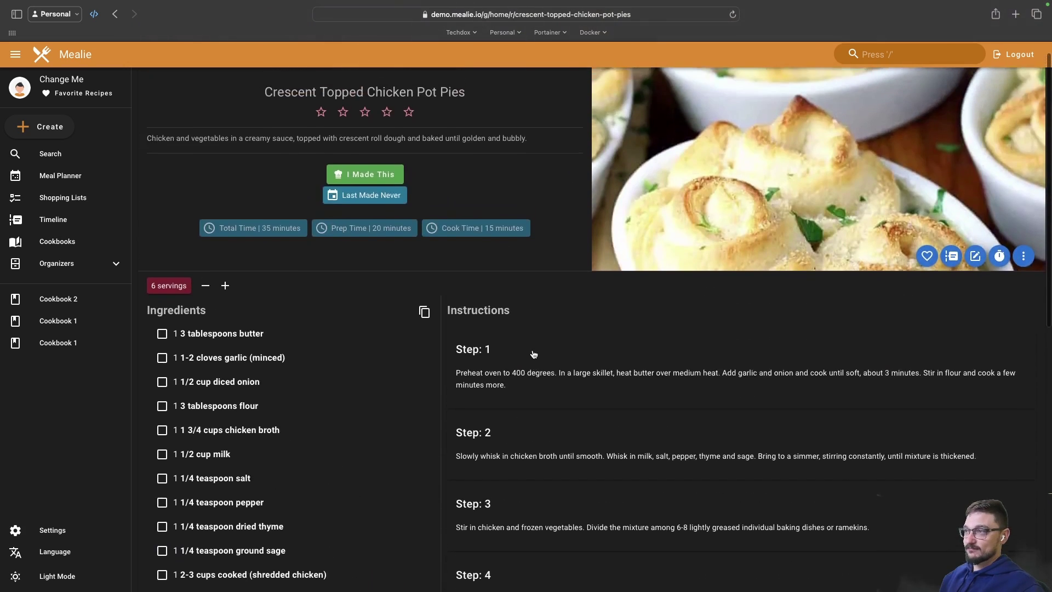
scroll(534, 353, up, 1)
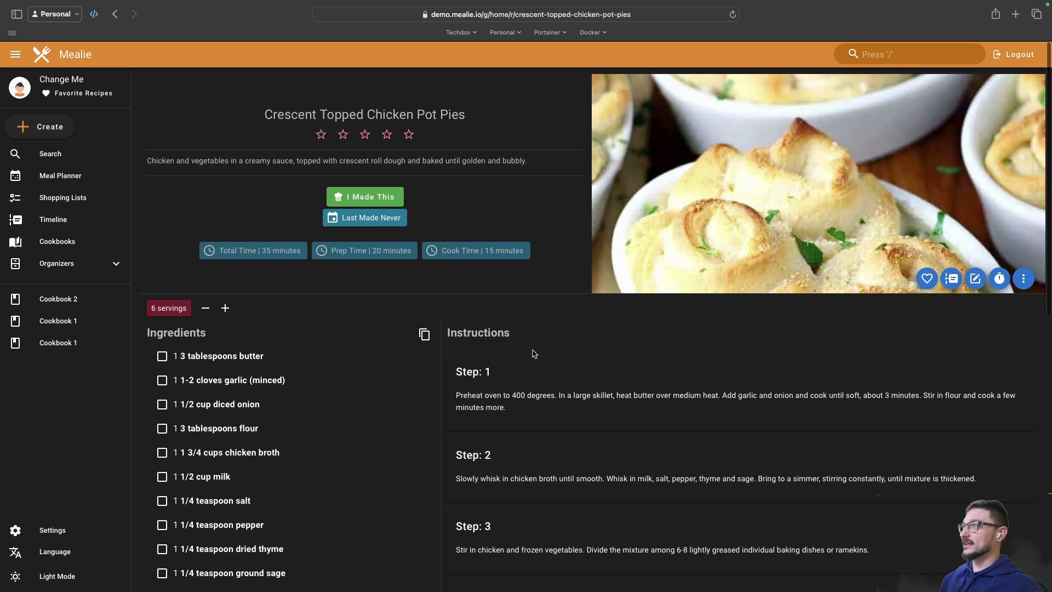
scroll(534, 354, up, 1)
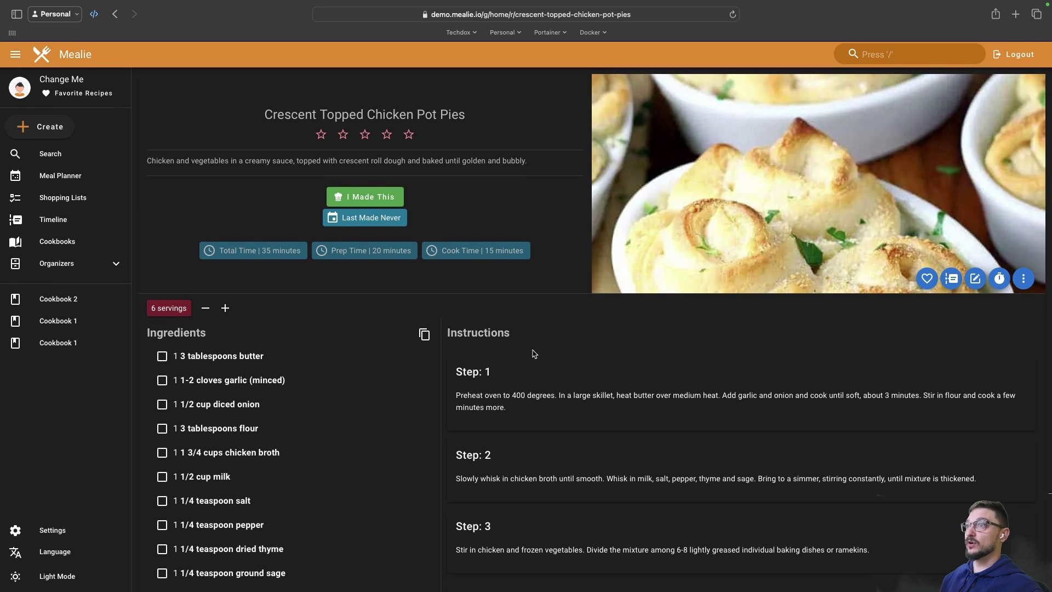
click(62, 154)
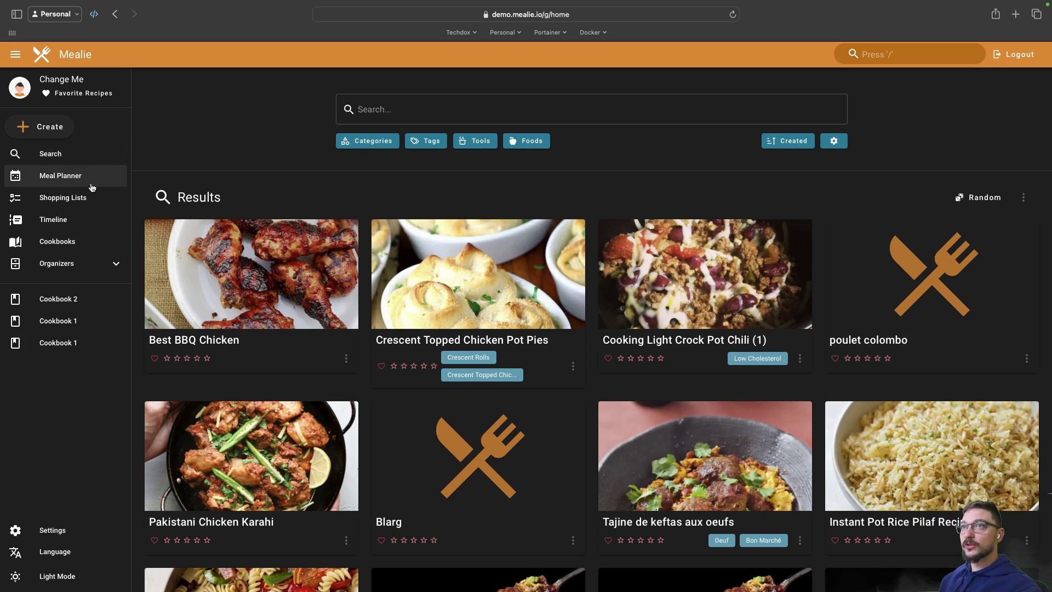
From the meal planner, send the Italian Meatballs ingredients to the Grocery Store shopping list.
click(79, 178)
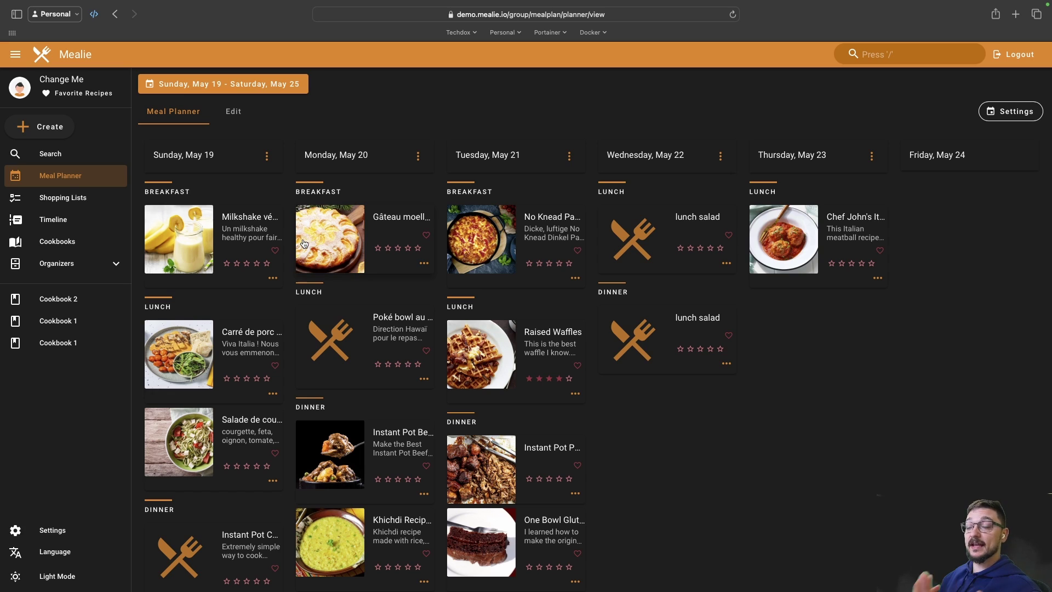
click(77, 197)
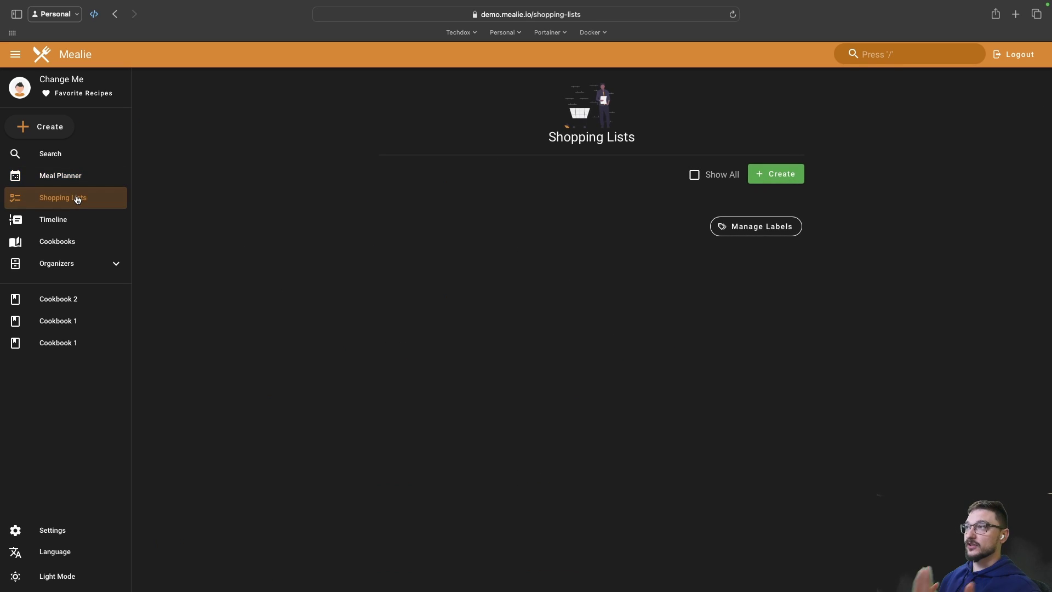
click(55, 175)
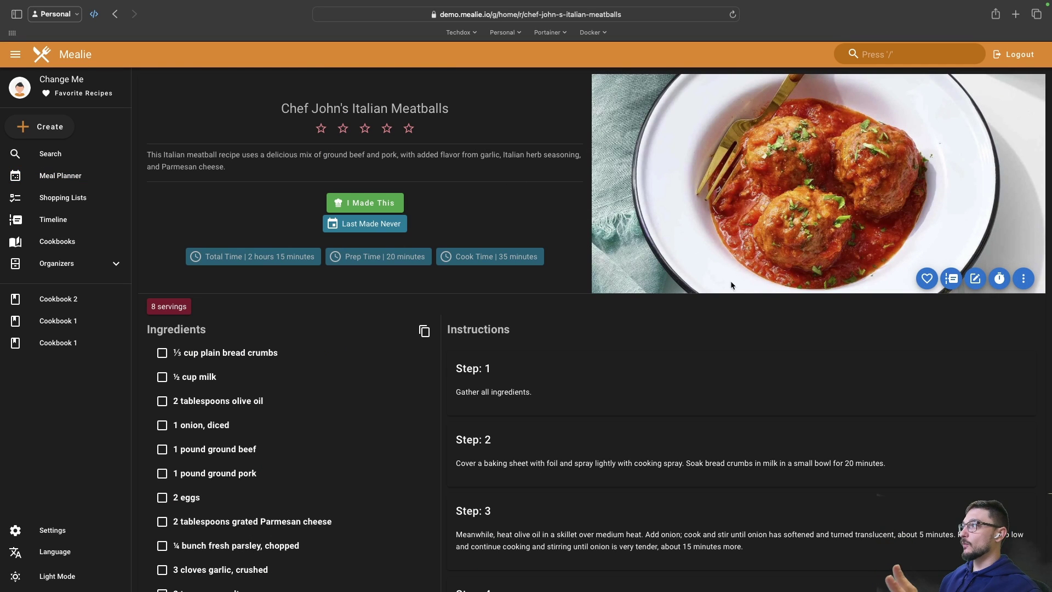
click(1023, 280)
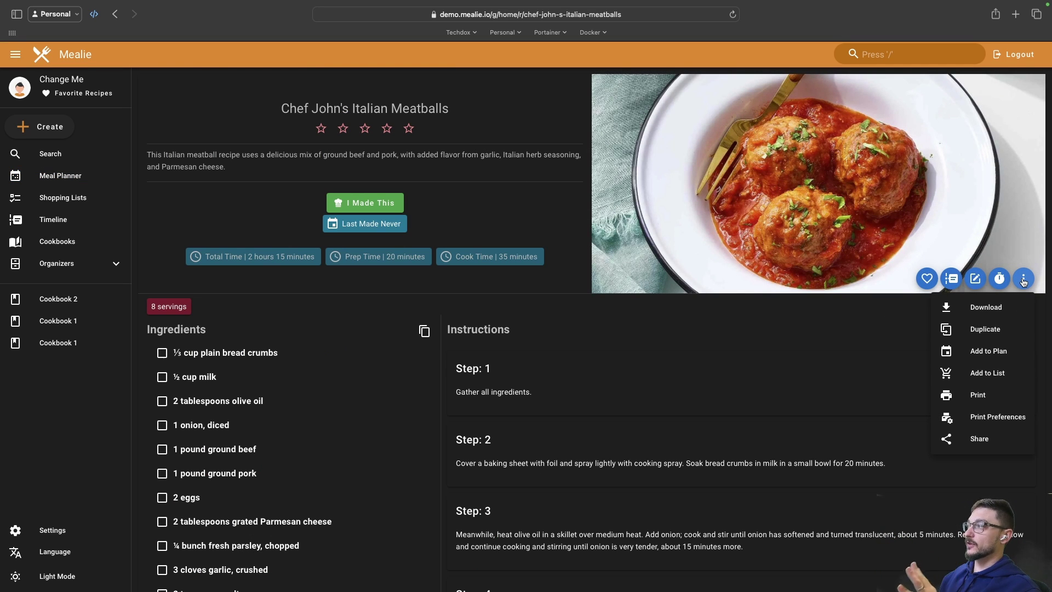
click(978, 372)
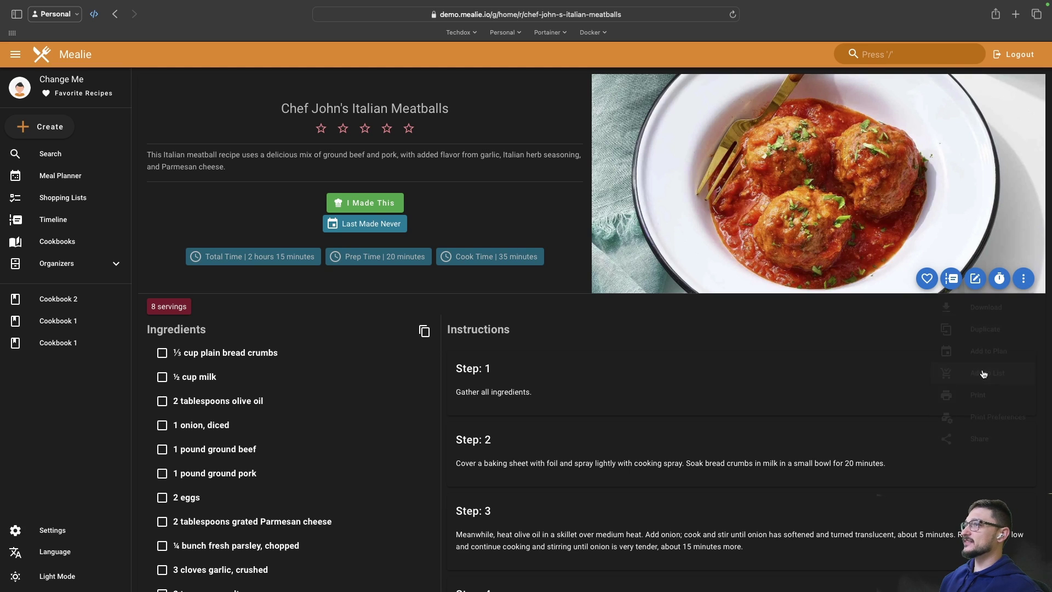
click(461, 243)
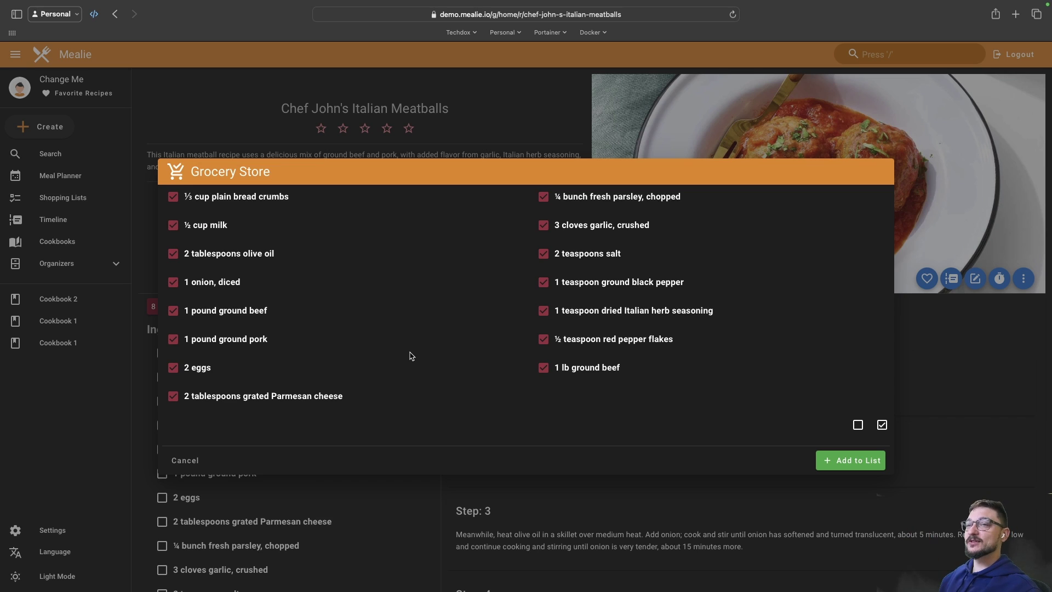
click(850, 462)
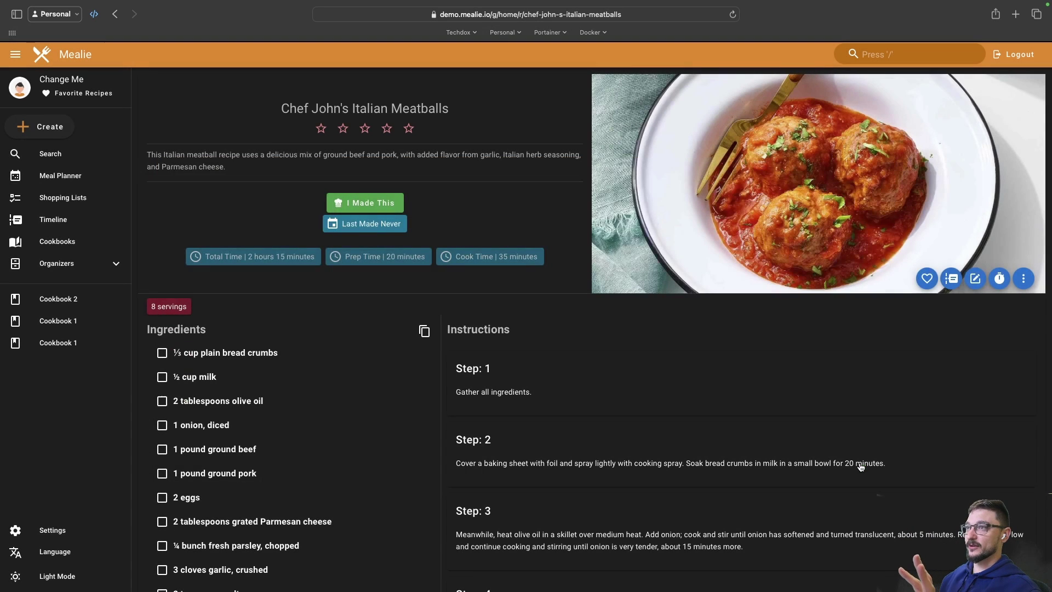
Check that the Grocery Store shopping list now holds the meatball ingredients.
click(66, 199)
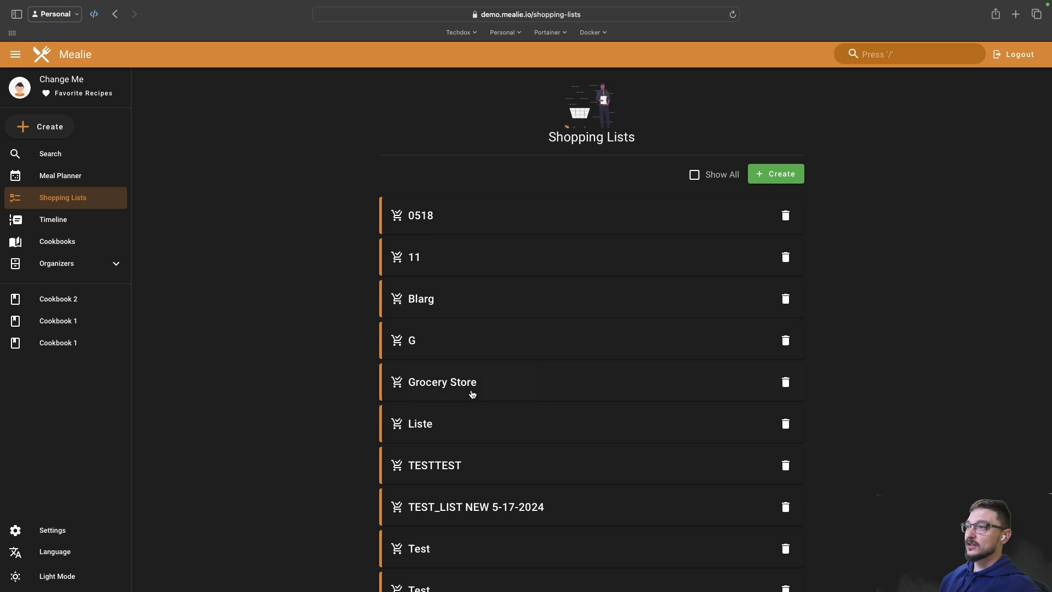
click(472, 394)
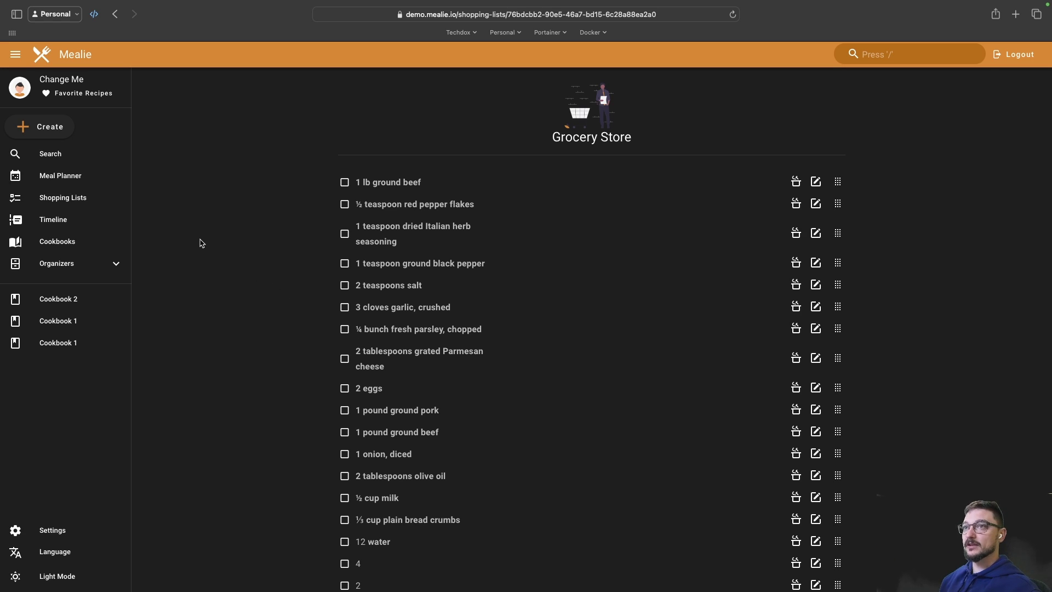
click(74, 199)
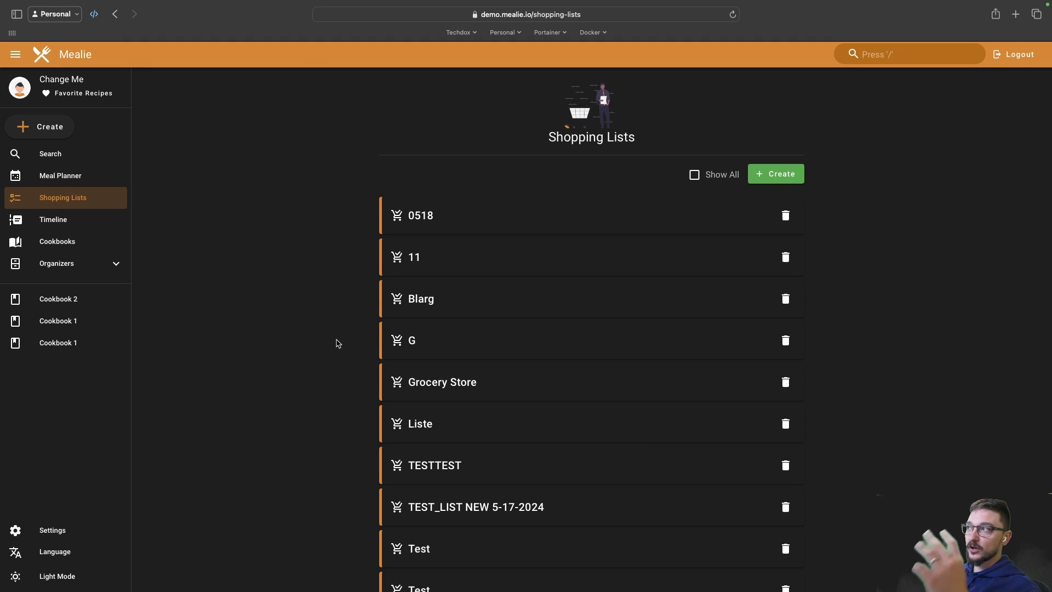
Browse the recipe activity timeline and expand the Organizers section in the sidebar.
click(69, 219)
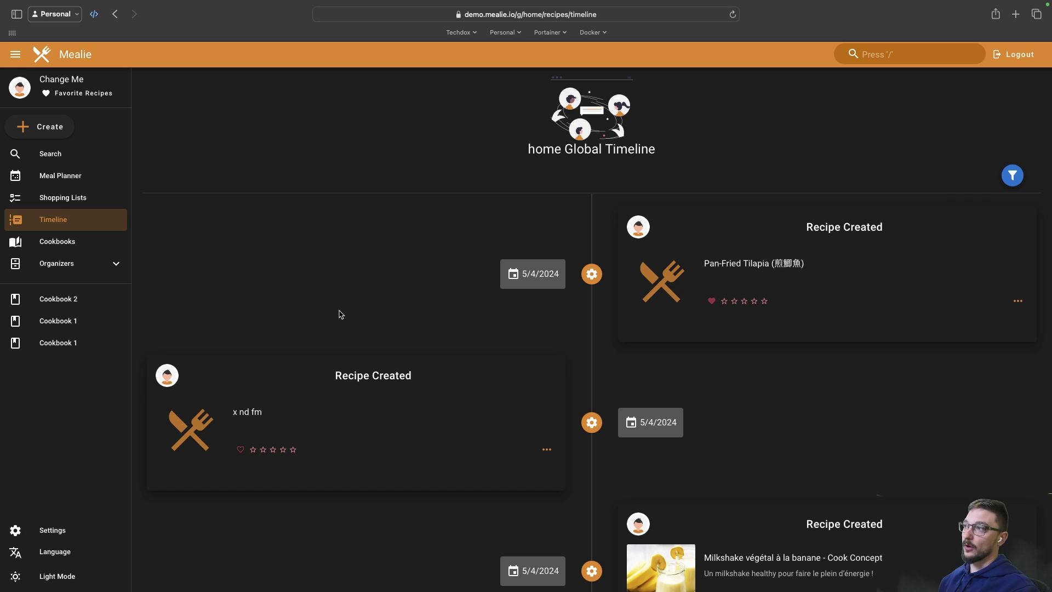
scroll(340, 313, down, 5)
scroll(341, 313, up, 5)
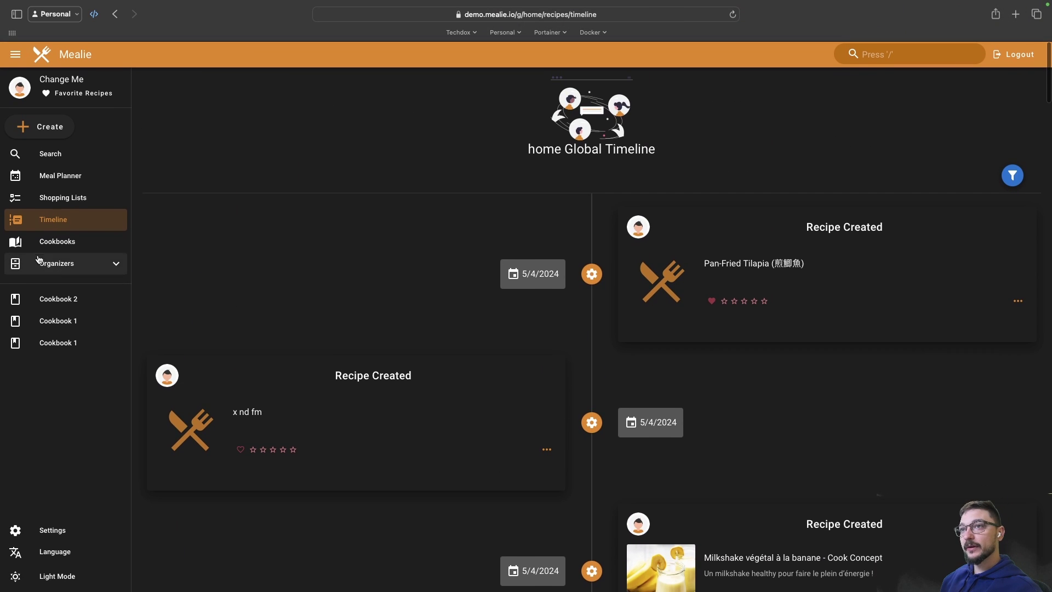
click(46, 243)
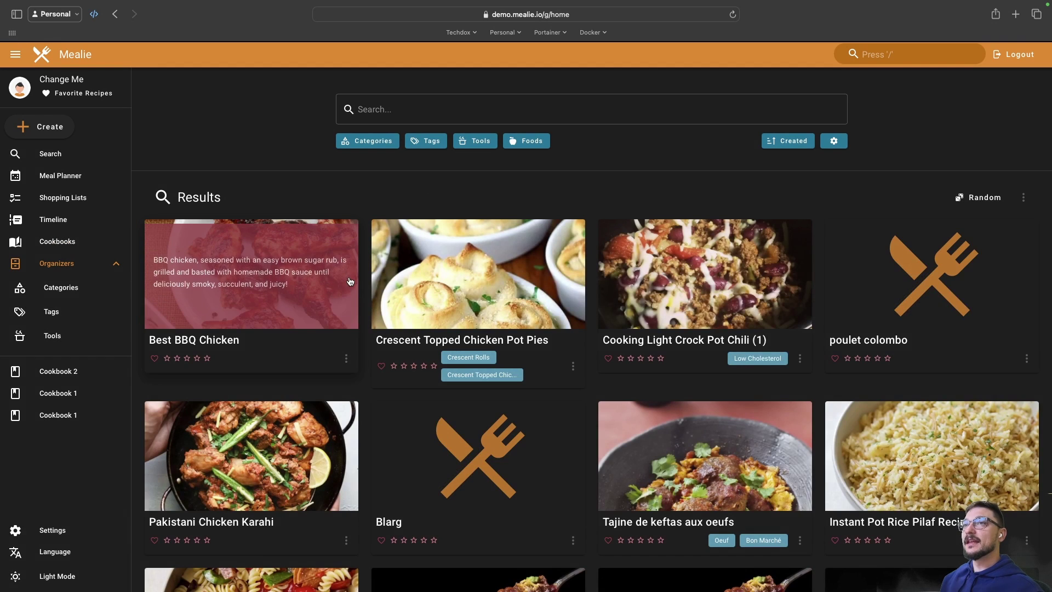
Start a new Mealie recipe by importing it from a web URL.
click(46, 128)
click(66, 164)
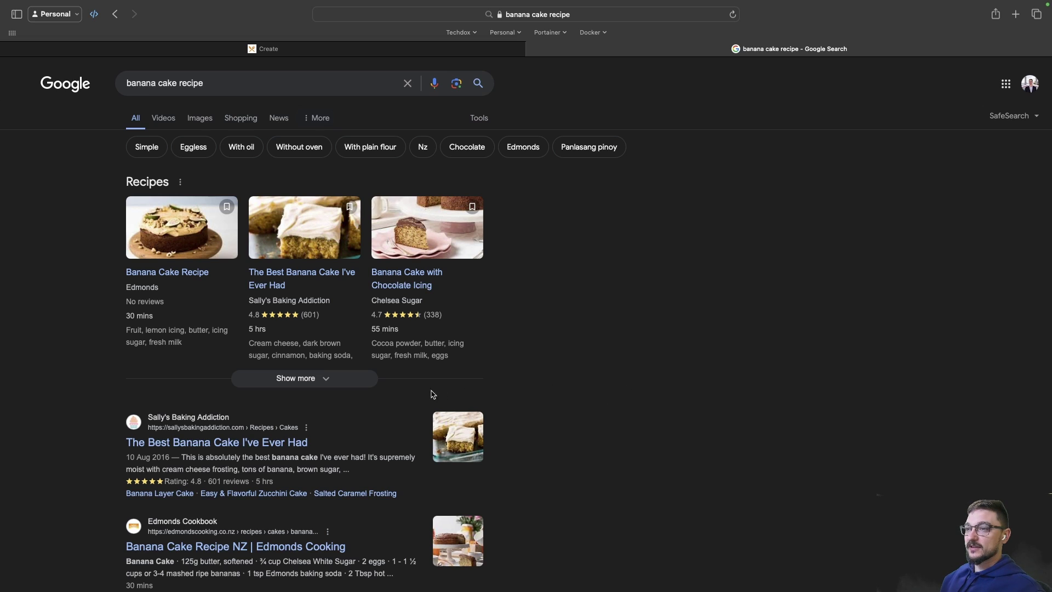
click(278, 445)
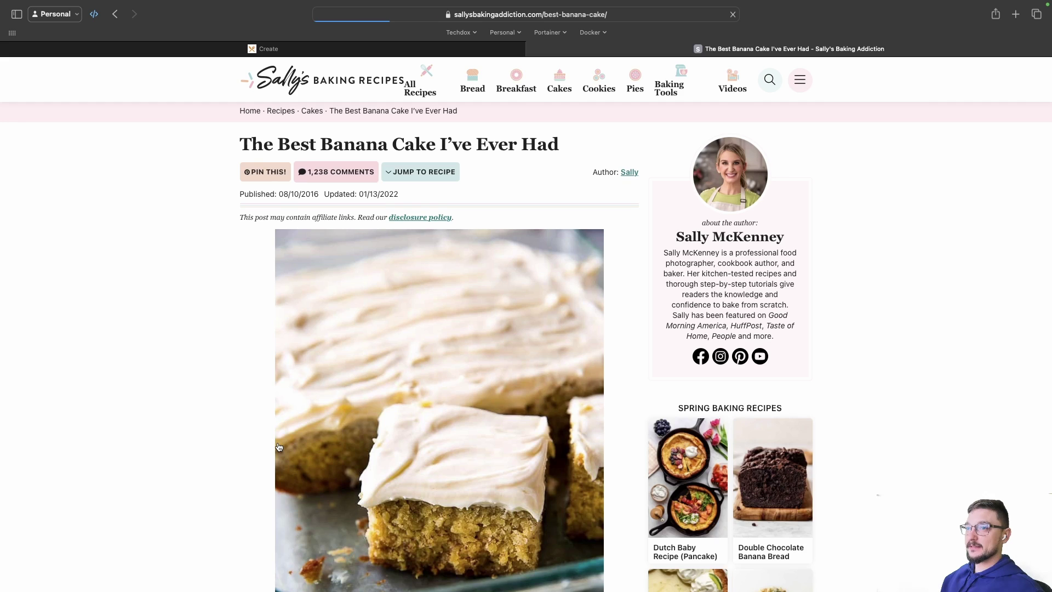
scroll(561, 299, down, 15)
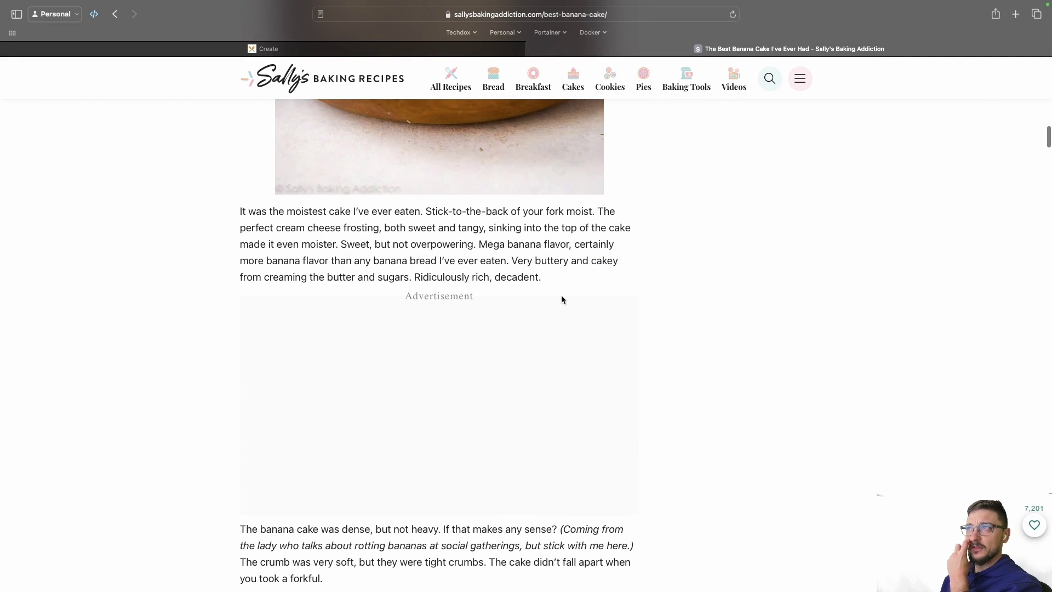
scroll(562, 299, down, 12)
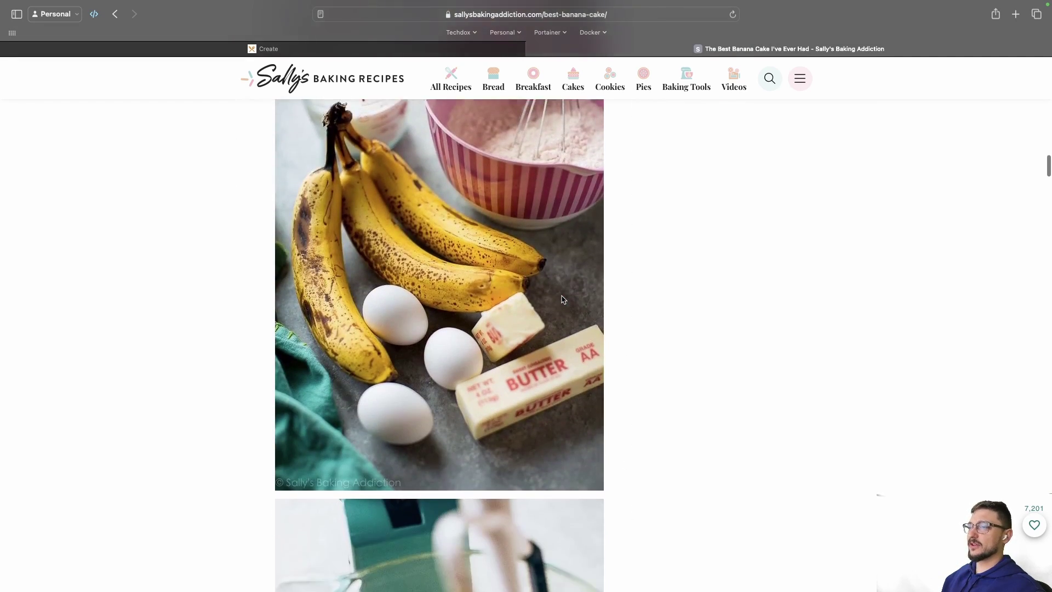
scroll(563, 299, down, 15)
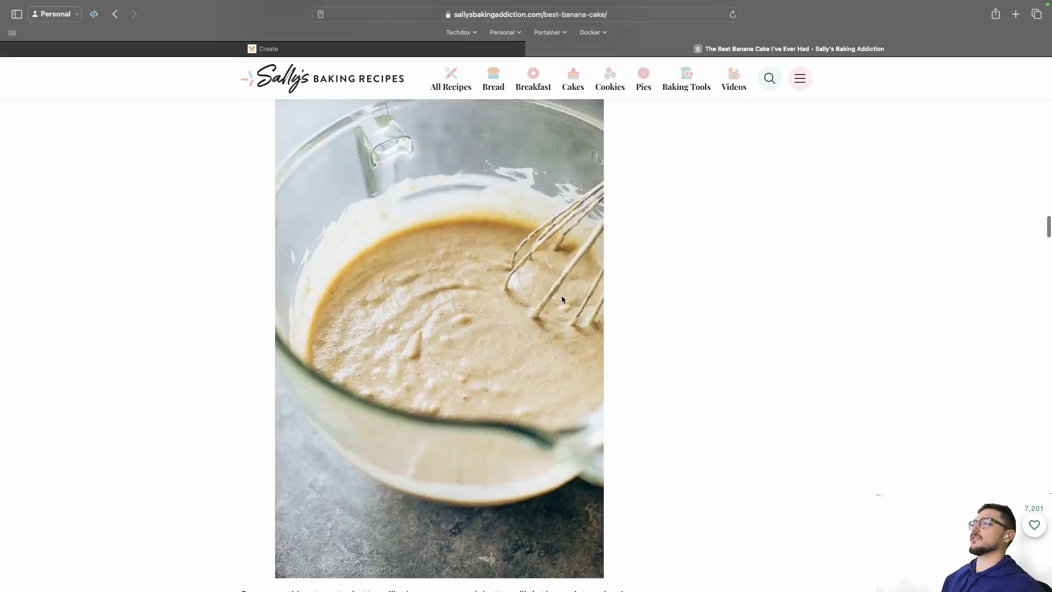
scroll(562, 299, down, 15)
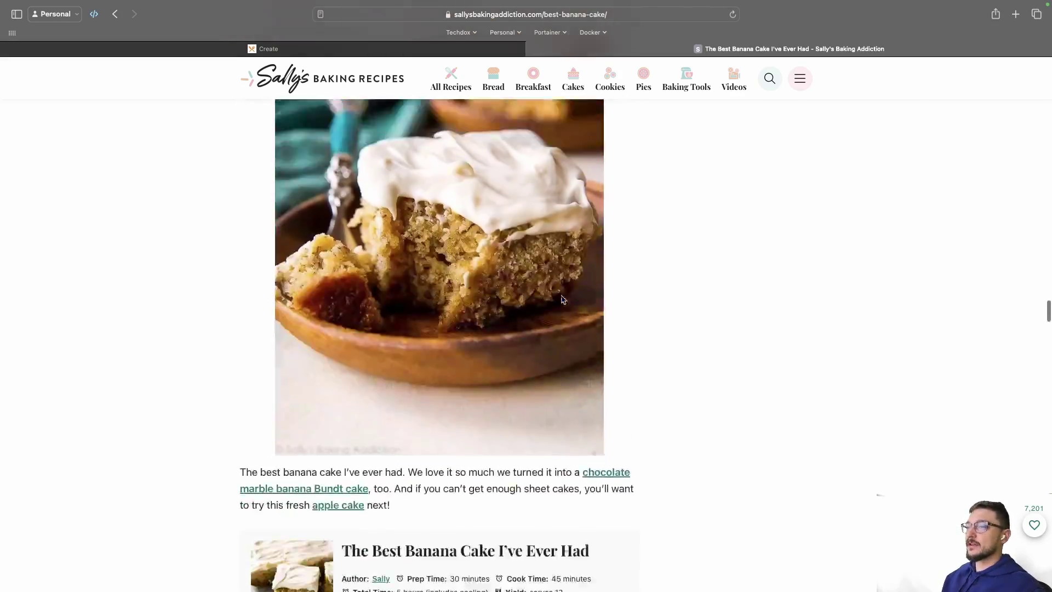
scroll(562, 299, down, 10)
scroll(561, 298, up, 10)
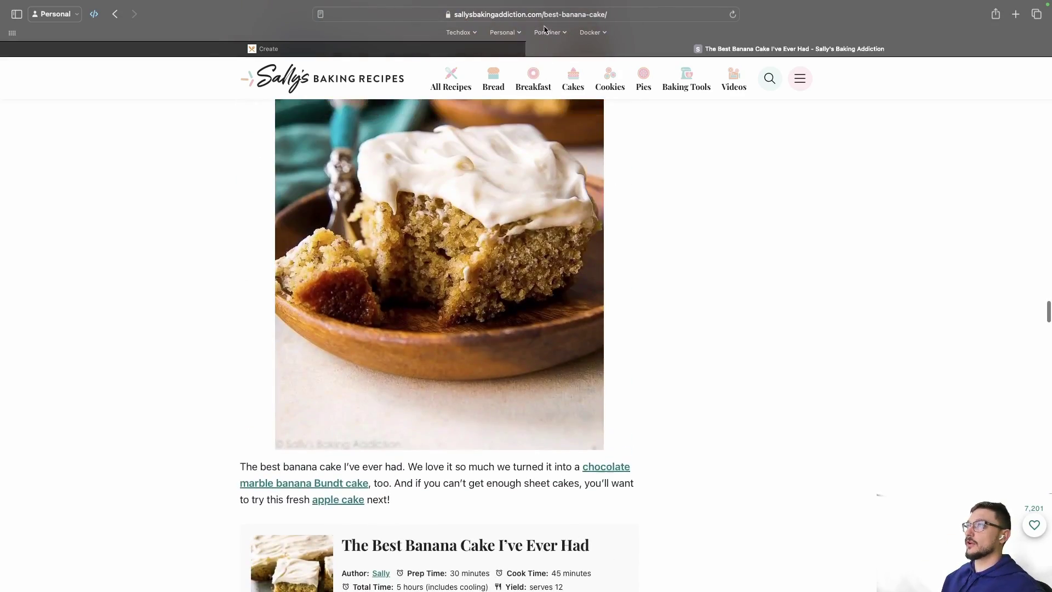
Paste the banana cake recipe link into Mealie's Recipe URL field and create the recipe.
click(545, 14)
key(super+c)
click(336, 48)
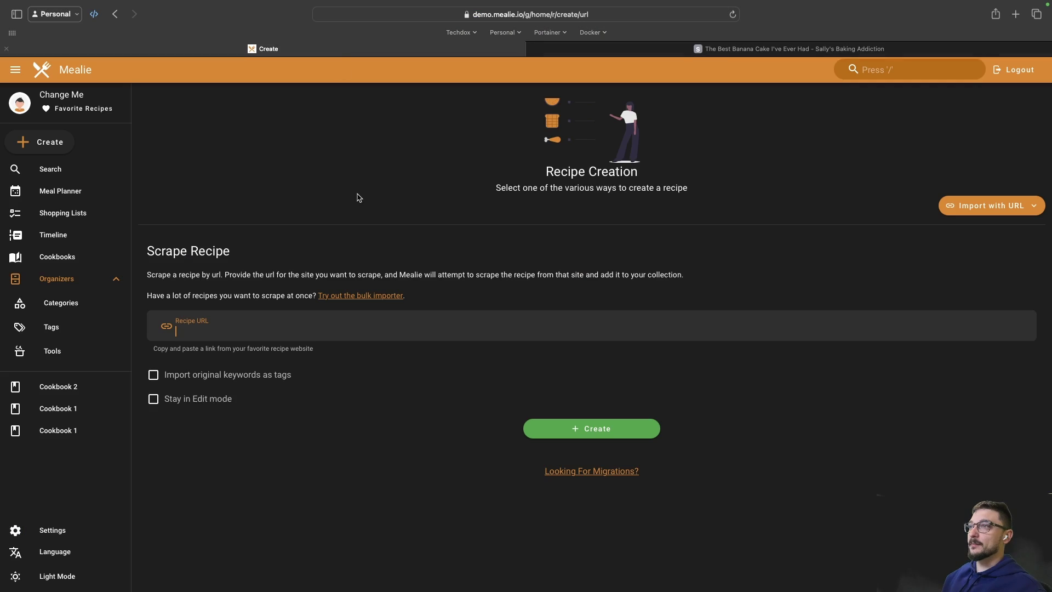
key(super+v)
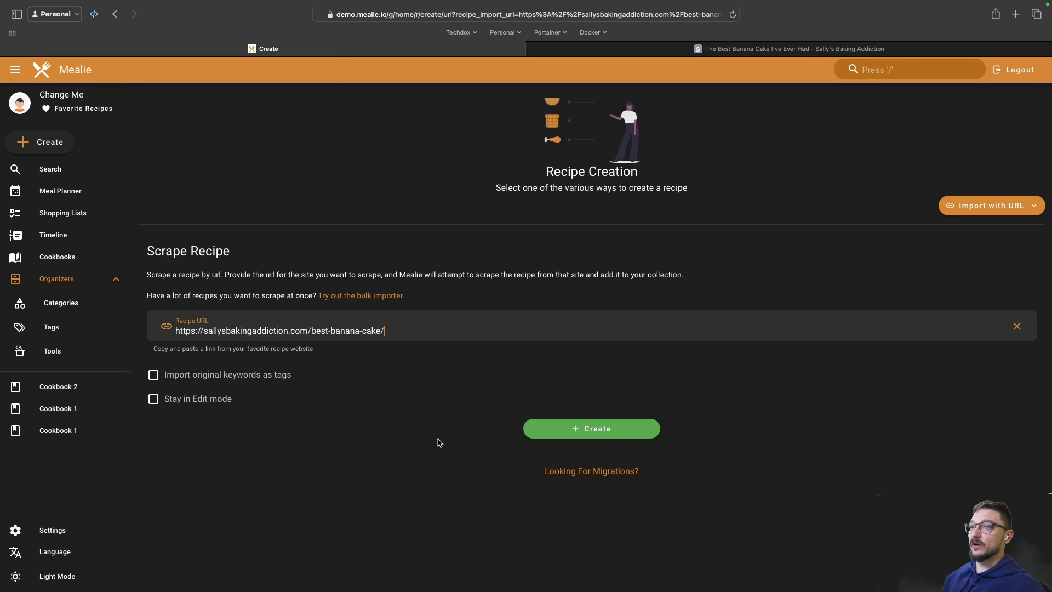
click(595, 432)
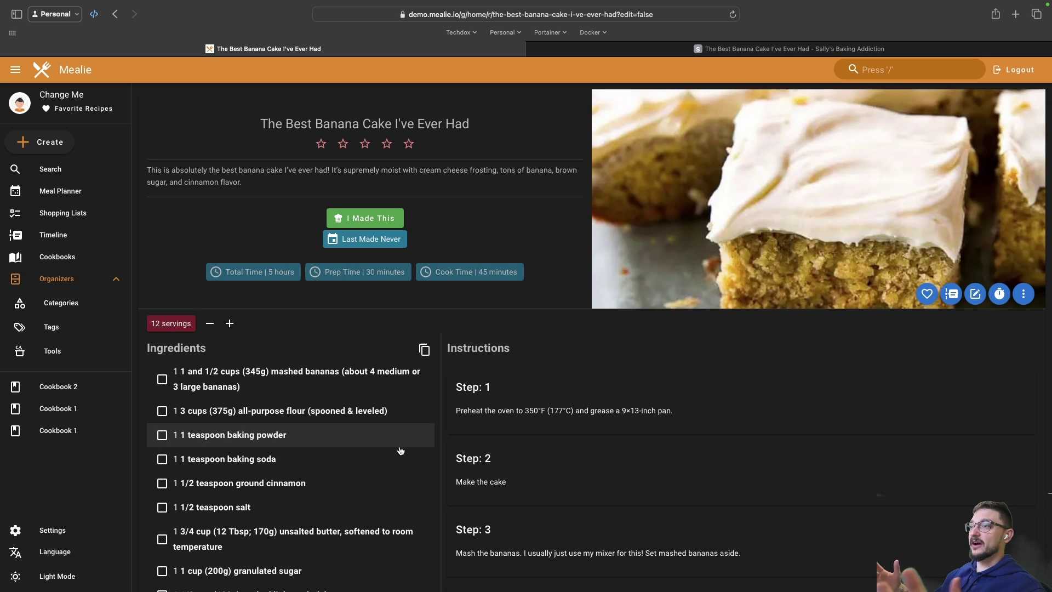
Scroll through the imported banana cake recipe with its 12 servings.
scroll(378, 438, down, 3)
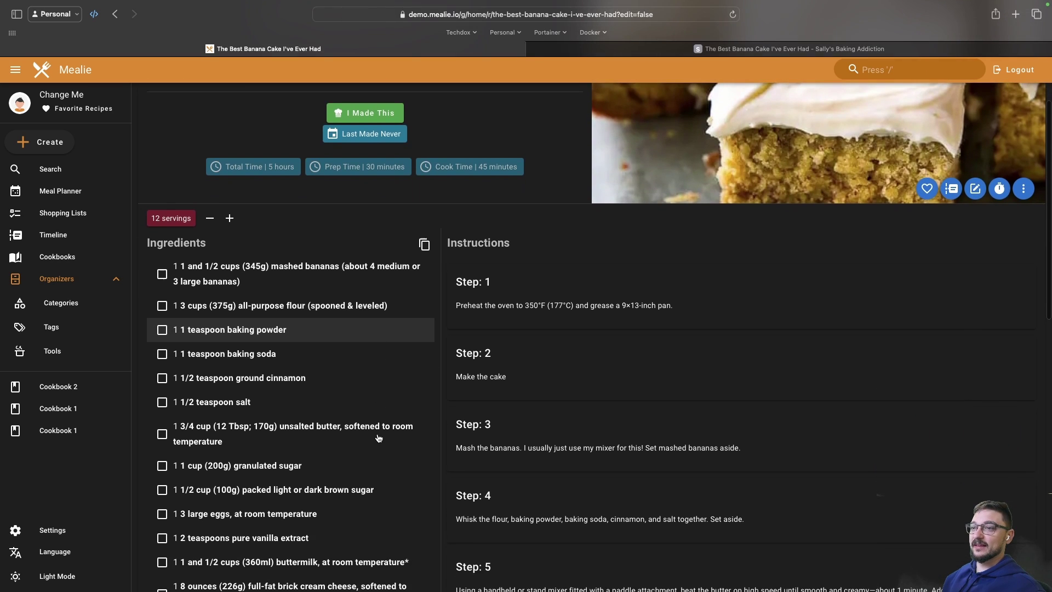
scroll(571, 270, down, 3)
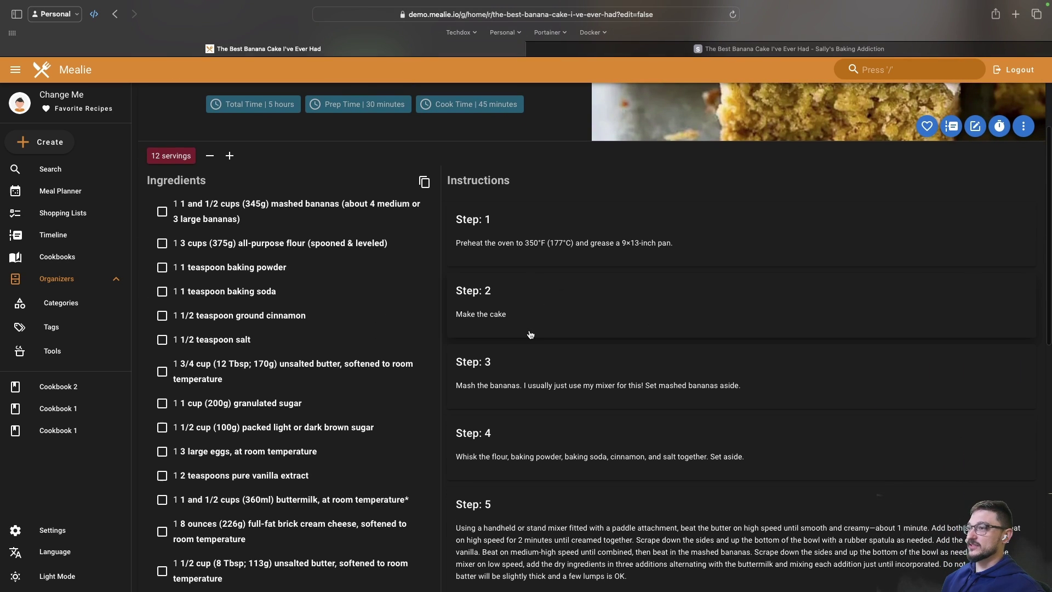
scroll(530, 334, down, 10)
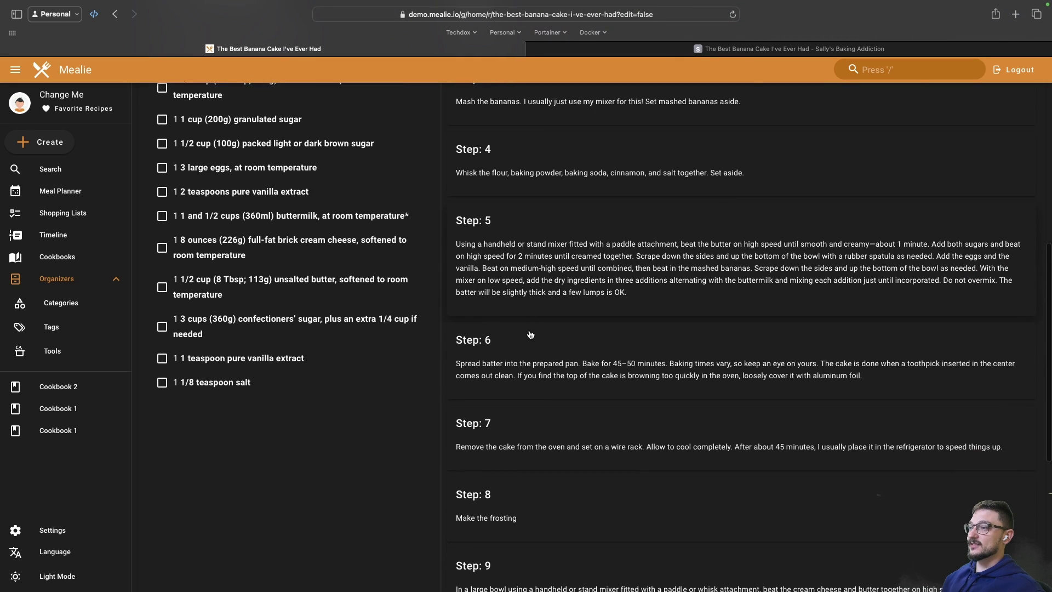
scroll(530, 334, up, 15)
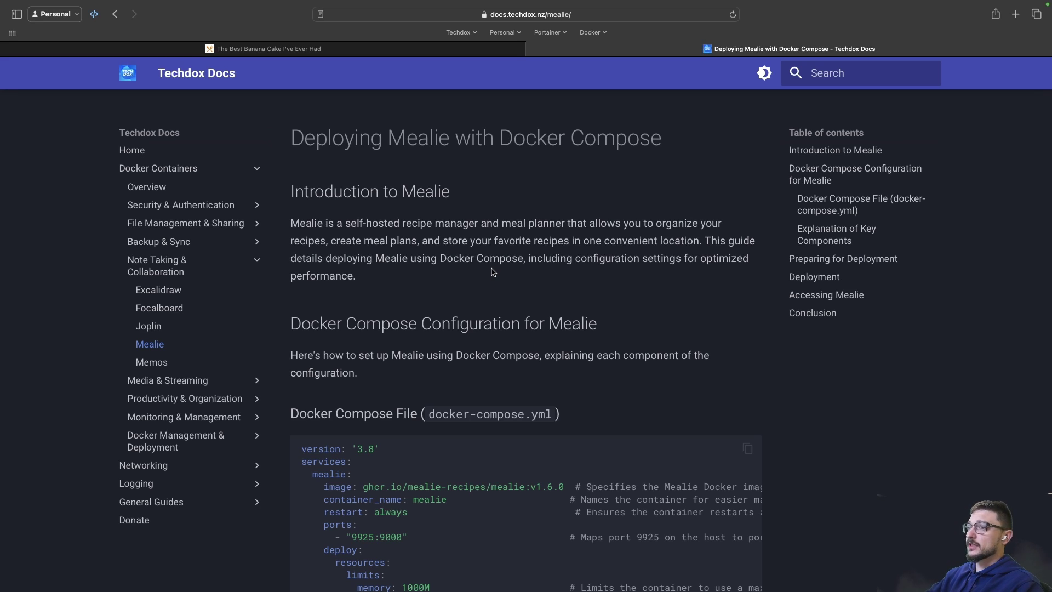
Copy the guide's docker-compose.yml code block and switch to the terminal.
scroll(494, 272, down, 5)
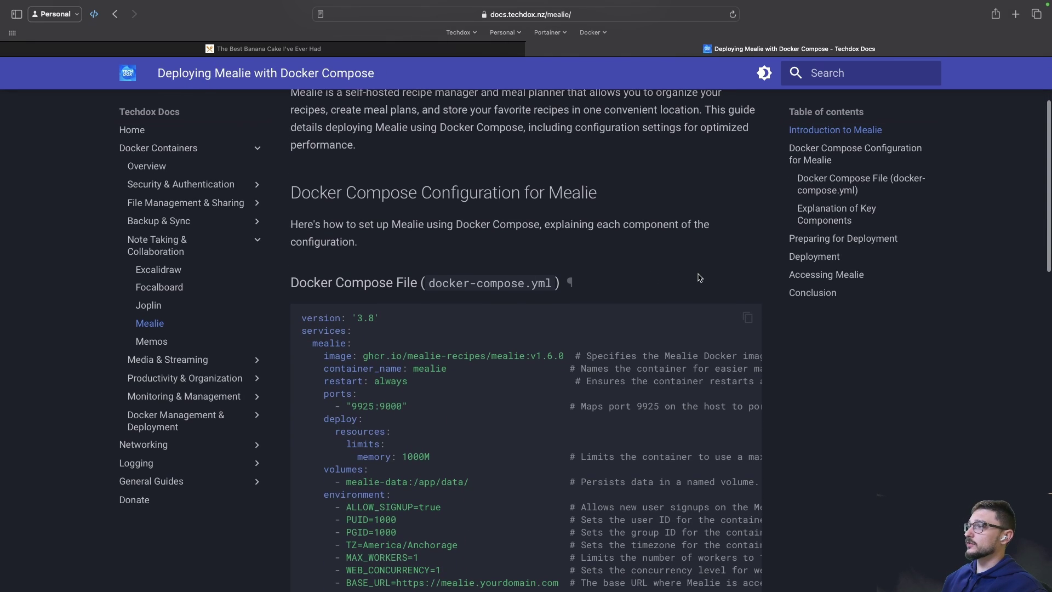
scroll(531, 321, down, 3)
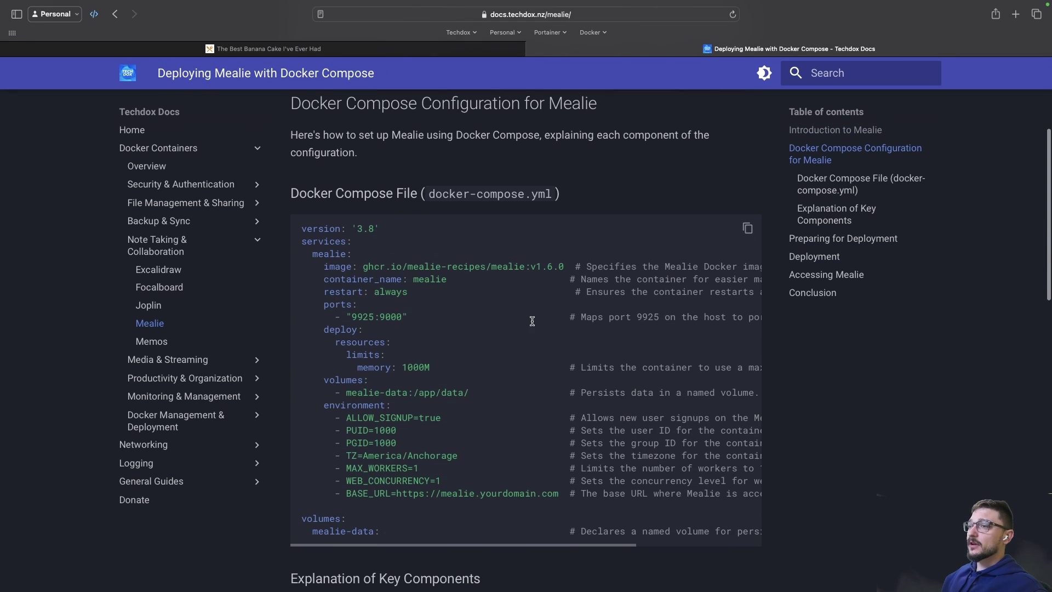
scroll(416, 274, up, 2)
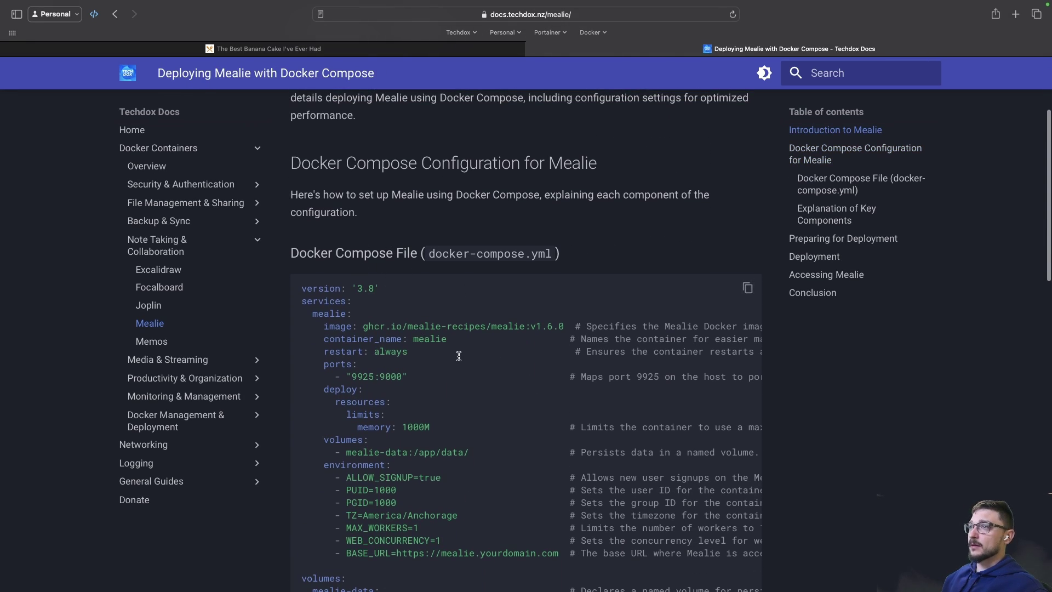
scroll(459, 356, down, 2)
scroll(745, 235, down, 1)
click(748, 220)
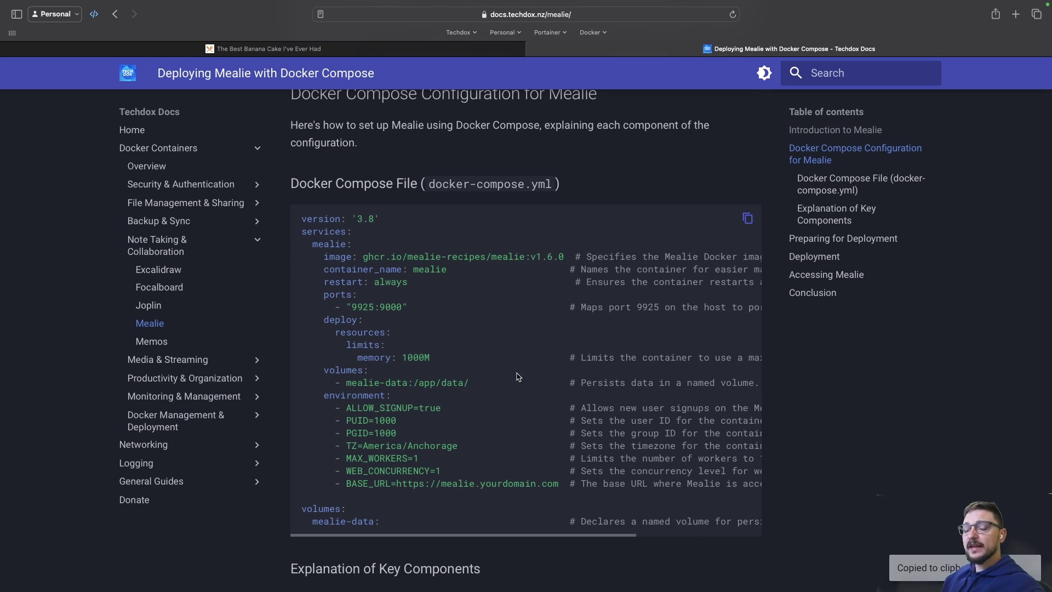
key(super+Tab)
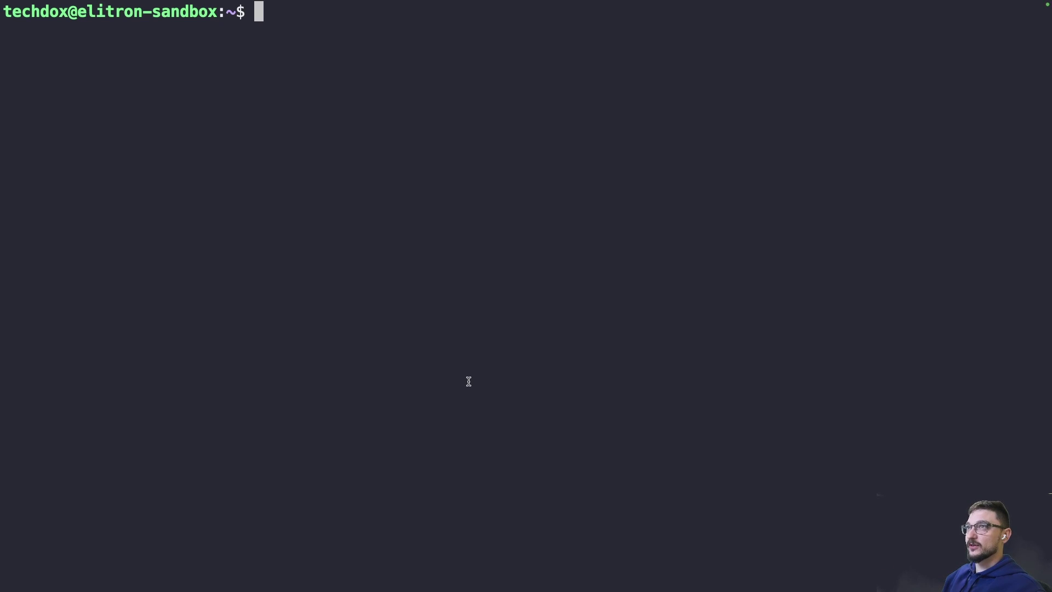
Go into ~/docker, list its contents and create a mealie folder.
text(cd docker/)
key(Return)
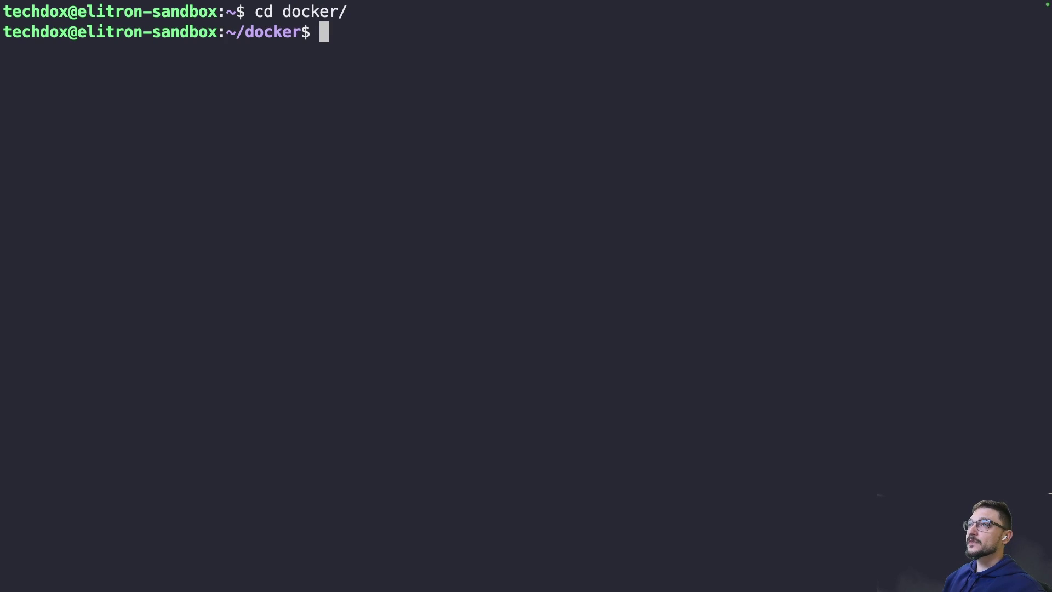
text(ls)
key(Return)
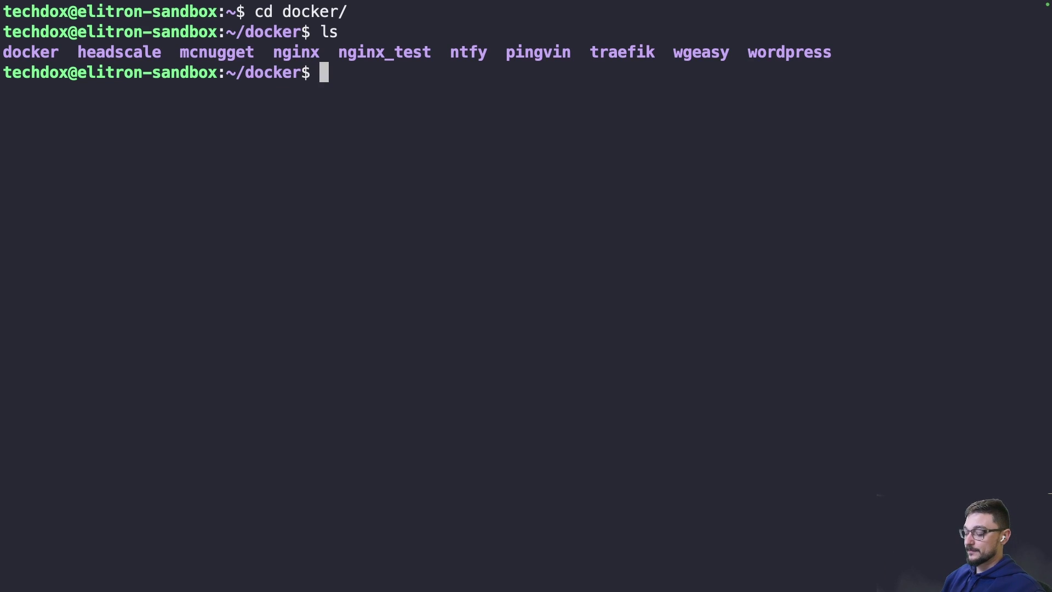
text(mkdir meail)
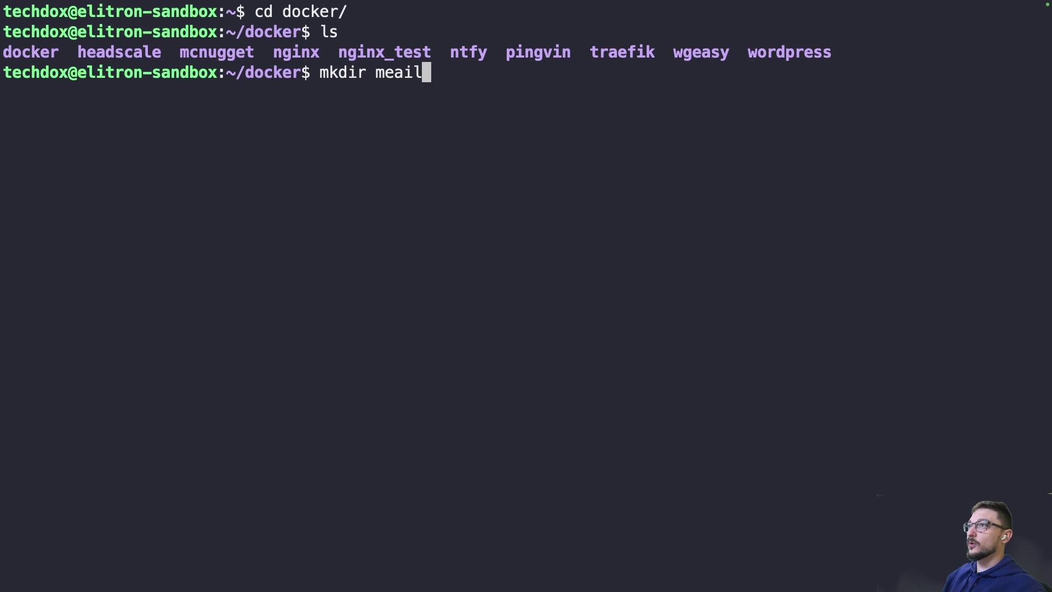
key(BackSpace)
key(BackSpace)
text(lie)
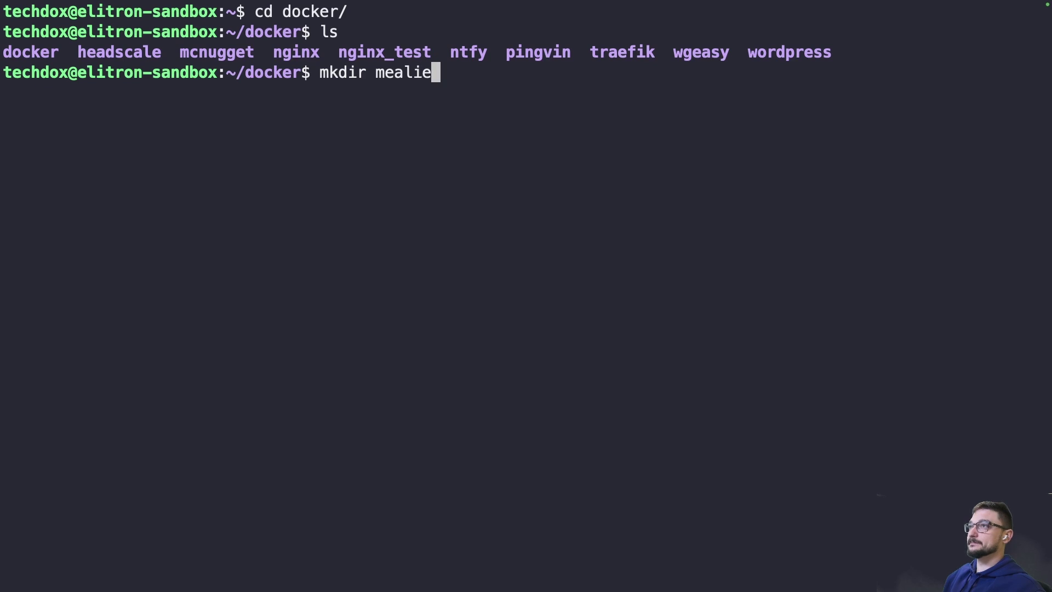
key(Return)
Move into the mealie folder and begin a nano command for docker-compose.yml.
text(cd mealie/)
key(Return)
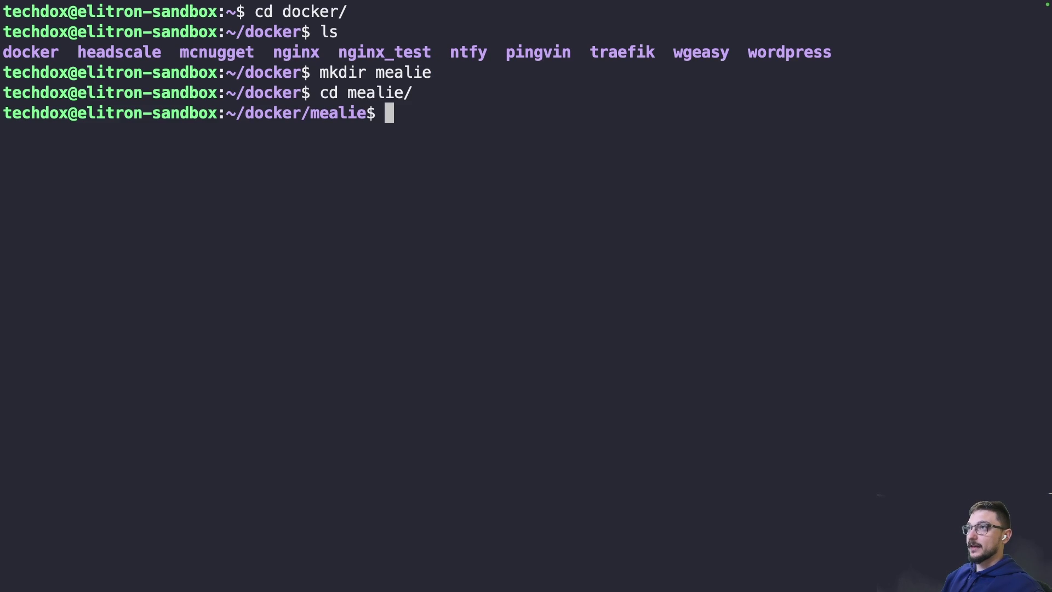
text(nano do)
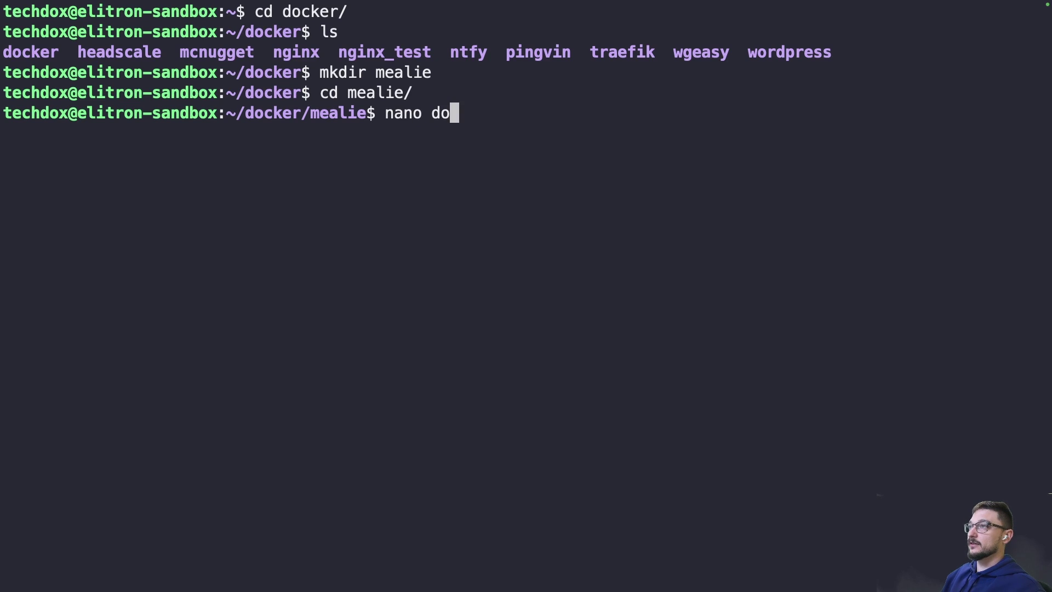
text(cker-com[os)
key(BackSpace)
key(BackSpace)
key(BackSpace)
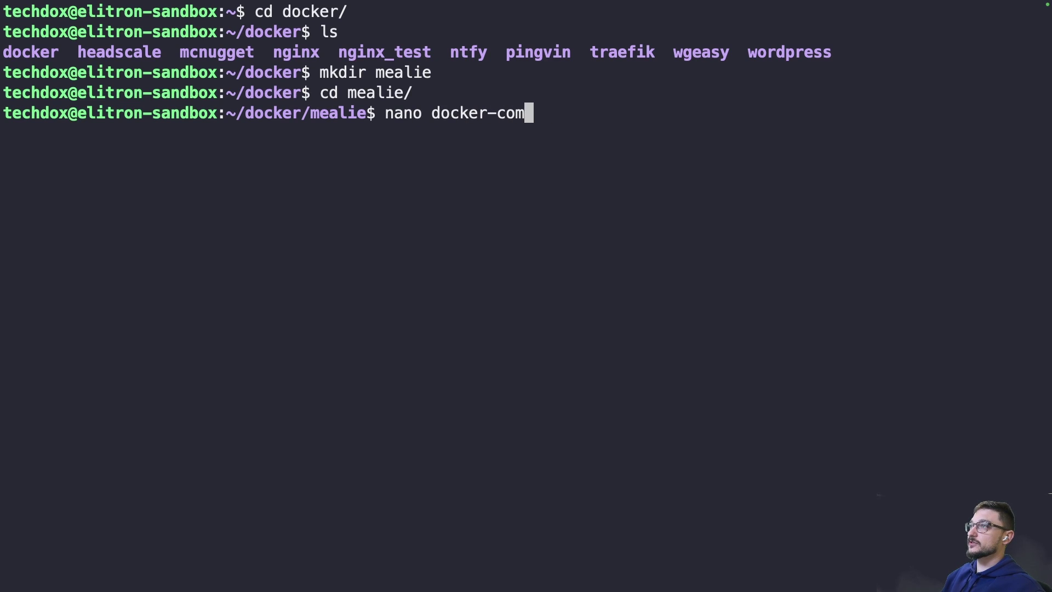
Open a new docker-compose.yml in nano and paste the copied Mealie configuration.
text(pose.yml)
key(Return)
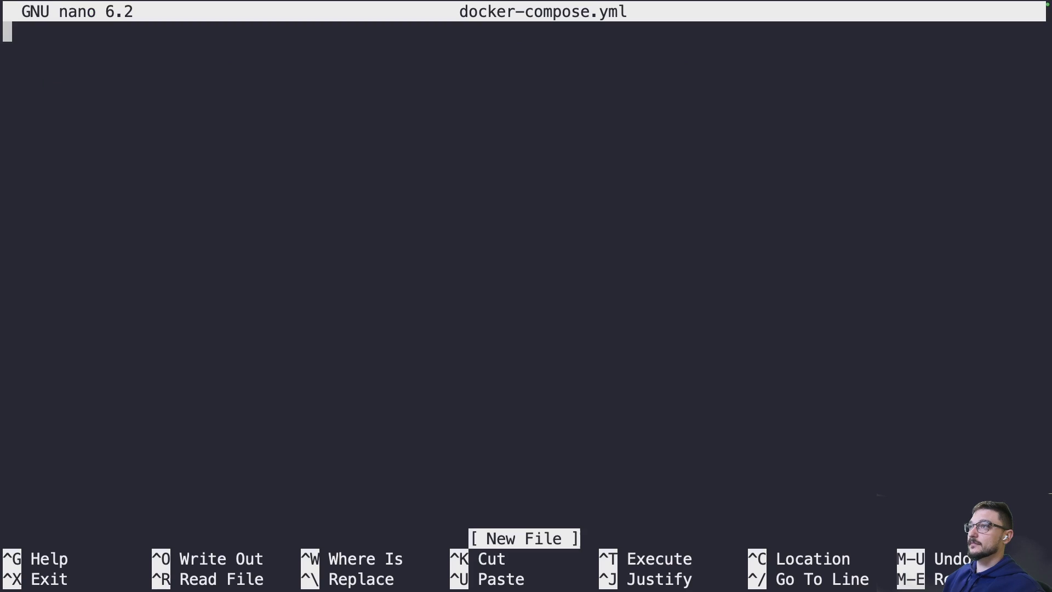
key(ctrl+shift+v)
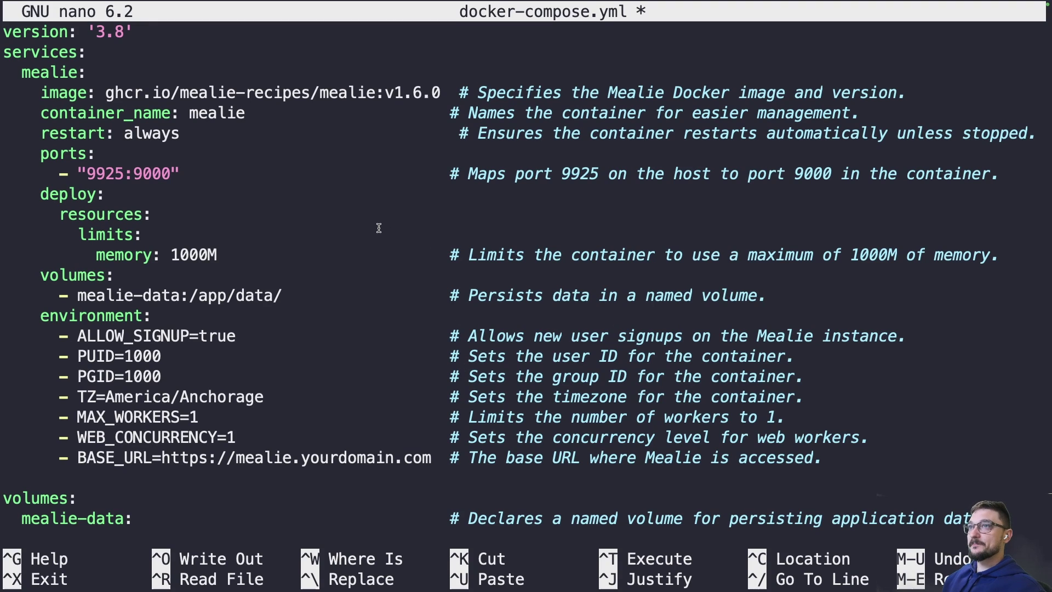
Review the pasted port 9925, 1000M memory limit and mealie-data volume.
key(Up)
key(Up)
key(Up)
key(Up)
key(Up)
key(Up)
key(Up)
key(Up)
key(Up)
key(Up)
key(Up)
key(Up)
key(End)
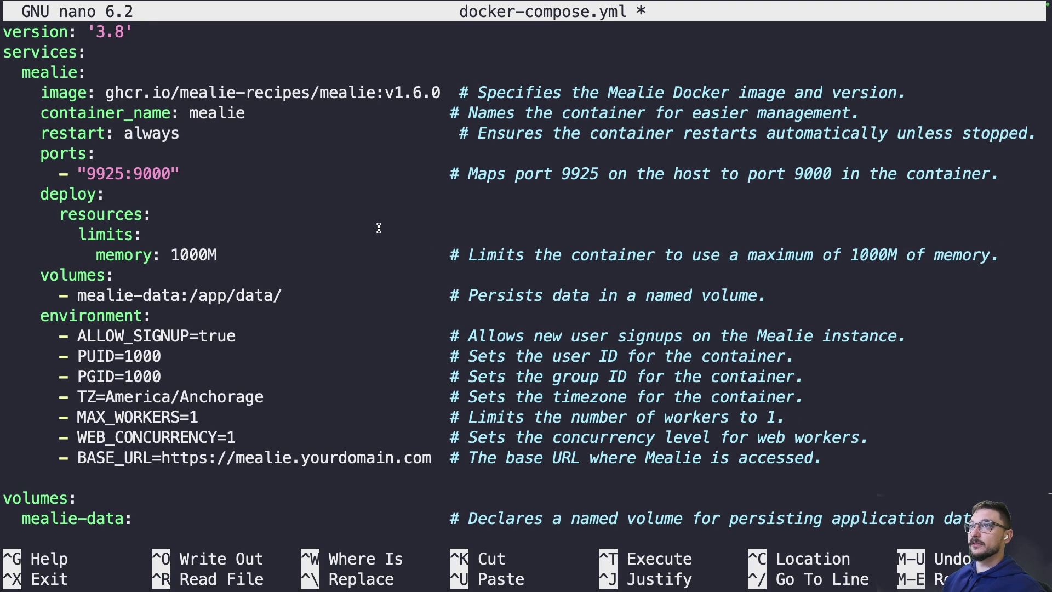
double_click(113, 173)
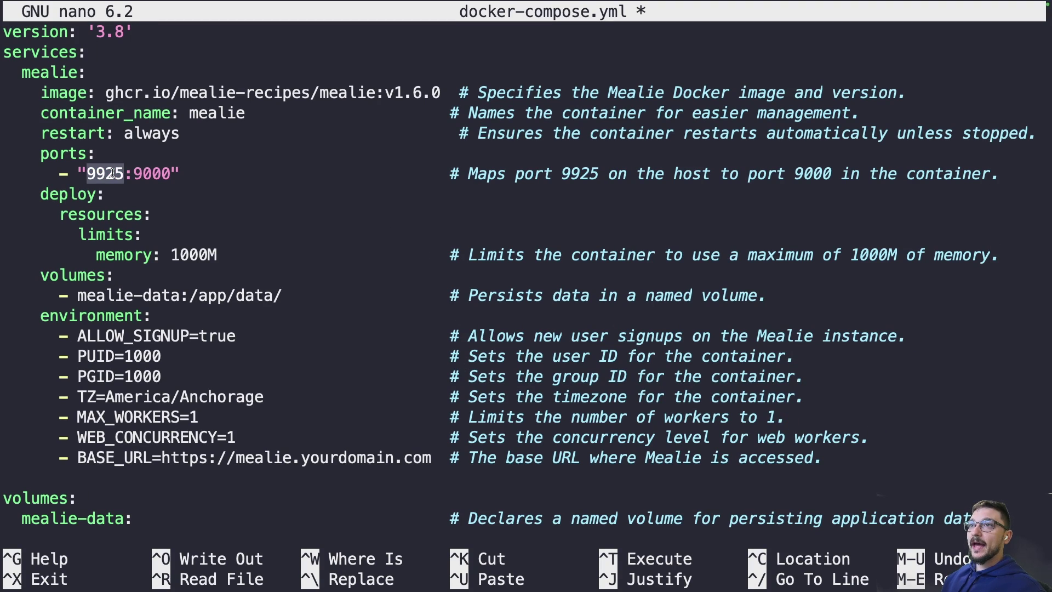
click(214, 196)
key(Down)
key(Down)
key(Down)
key(Down)
key(Down)
key(Down)
key(Down)
key(Down)
key(Down)
key(Down)
key(End)
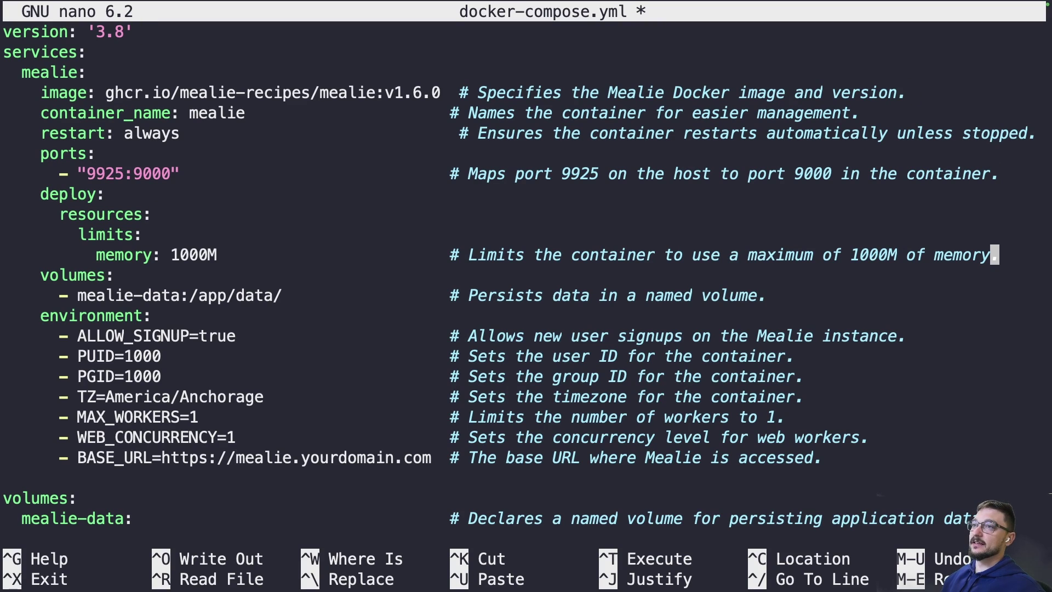
double_click(182, 253)
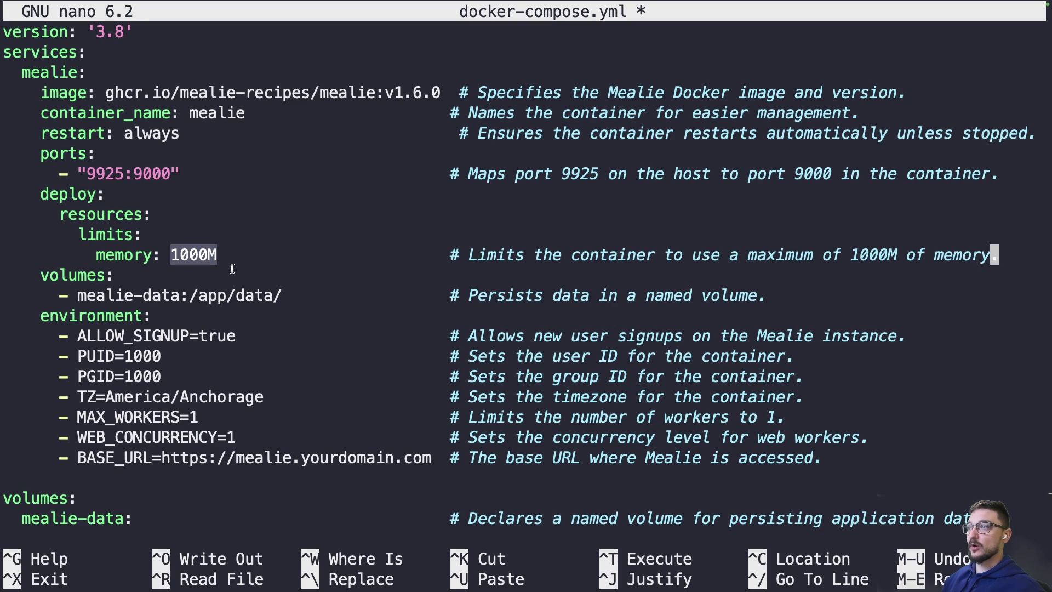
key(Down)
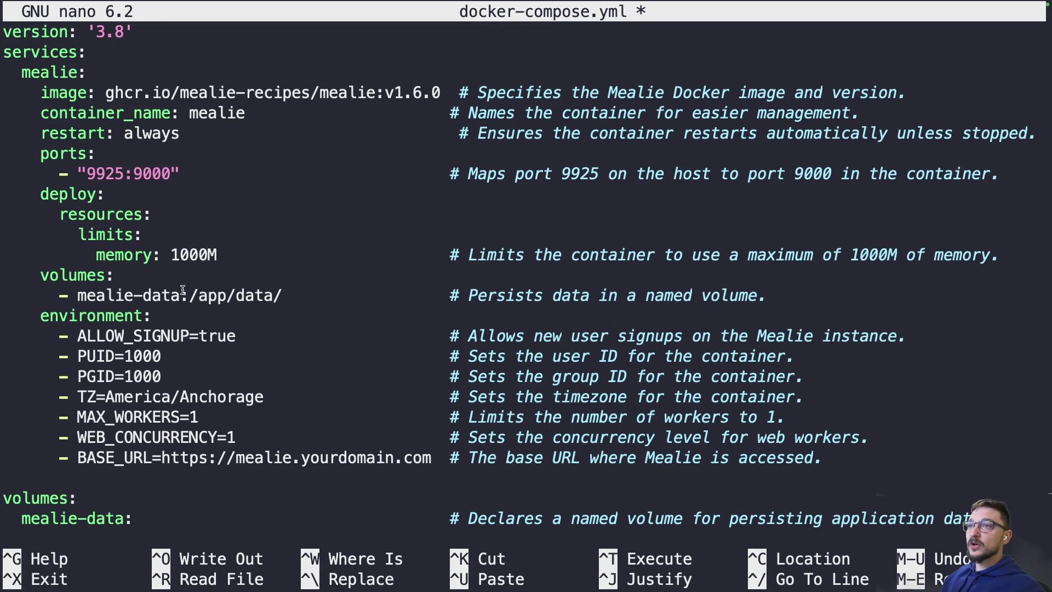
drag(180, 294, 80, 294)
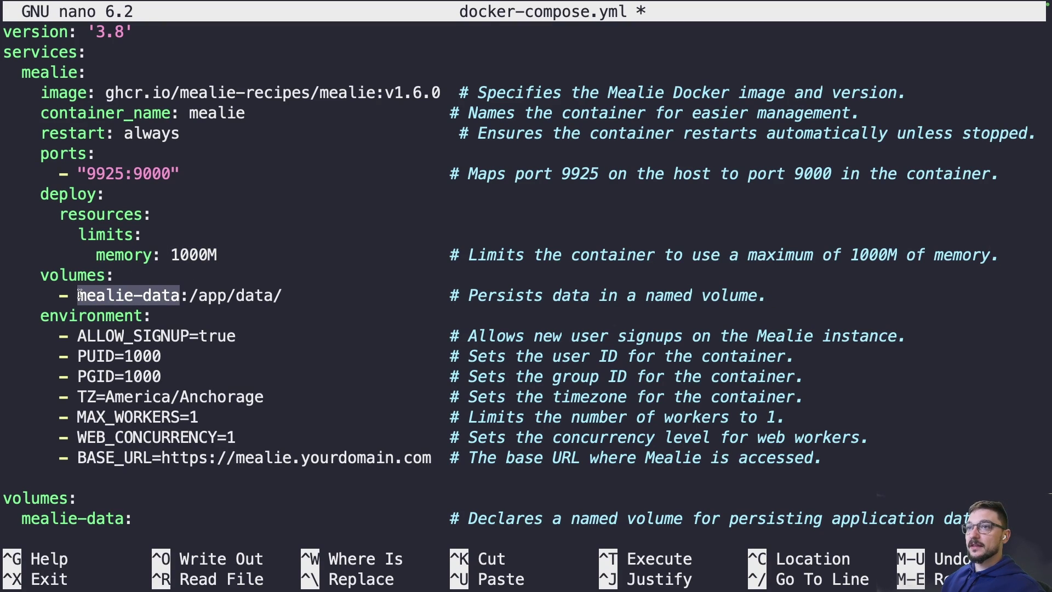
click(171, 299)
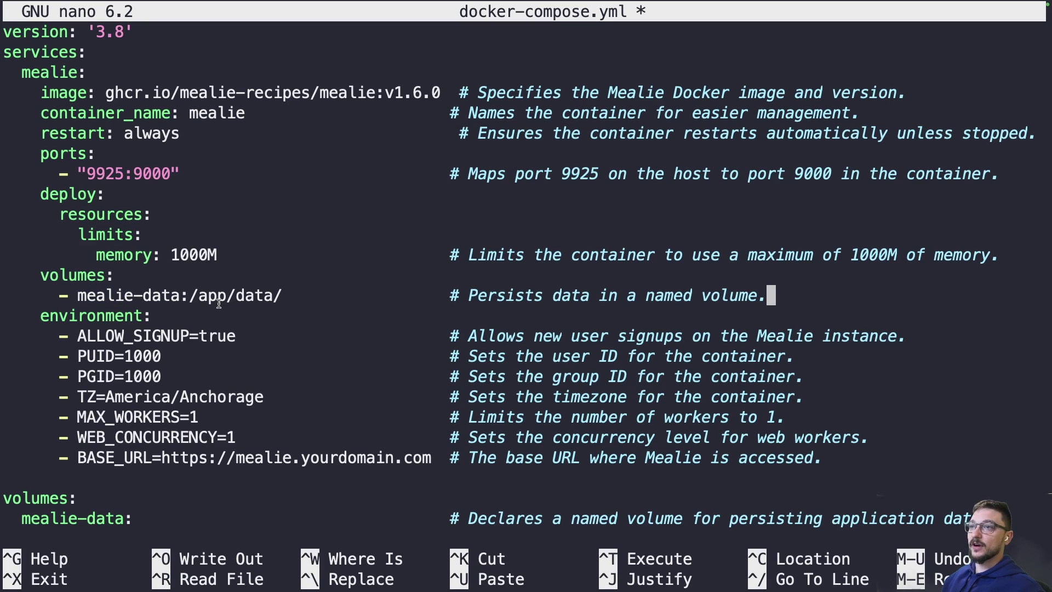
Check that ALLOW_SIGNUP is set to true.
key(Down)
key(Down)
key(End)
key(Down)
key(Up)
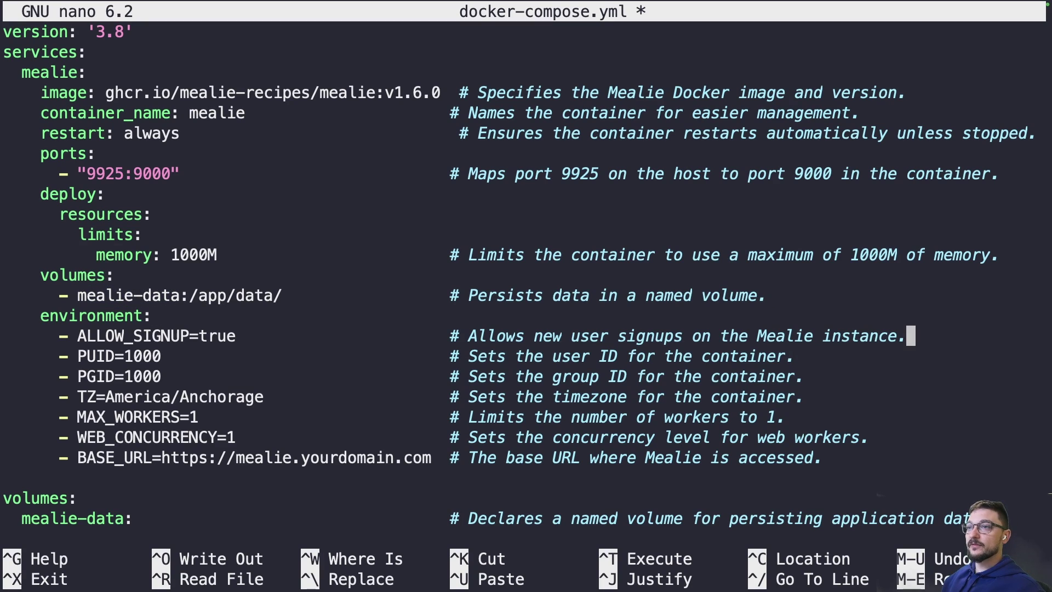
double_click(213, 335)
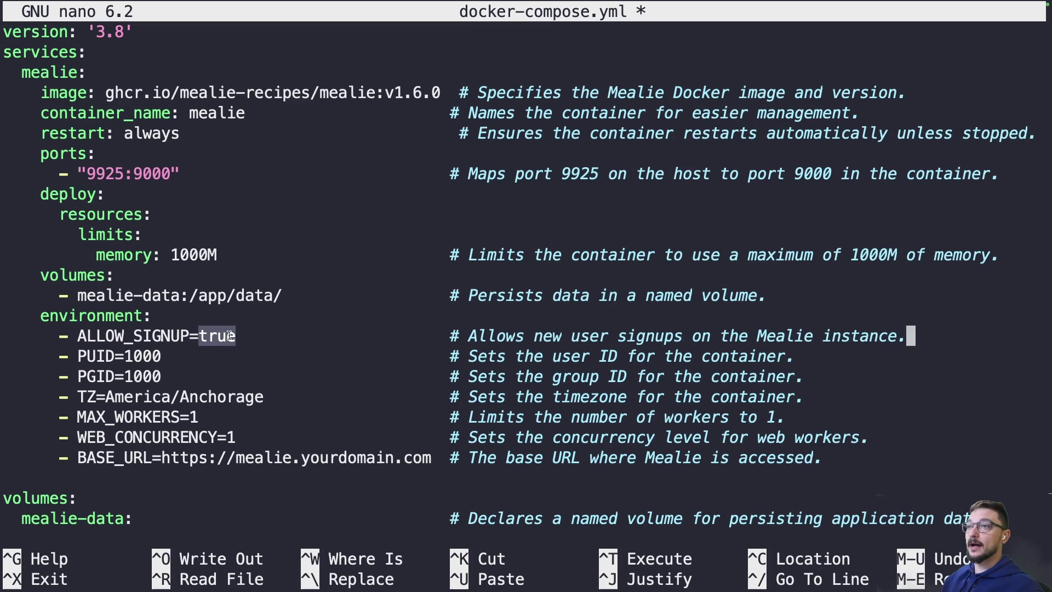
click(230, 335)
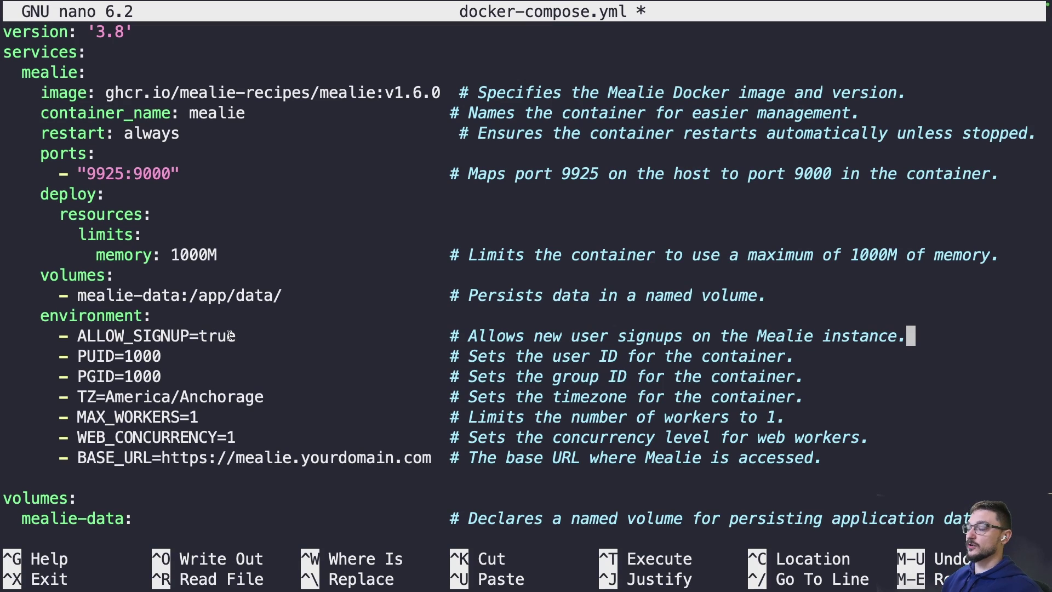
key(Down)
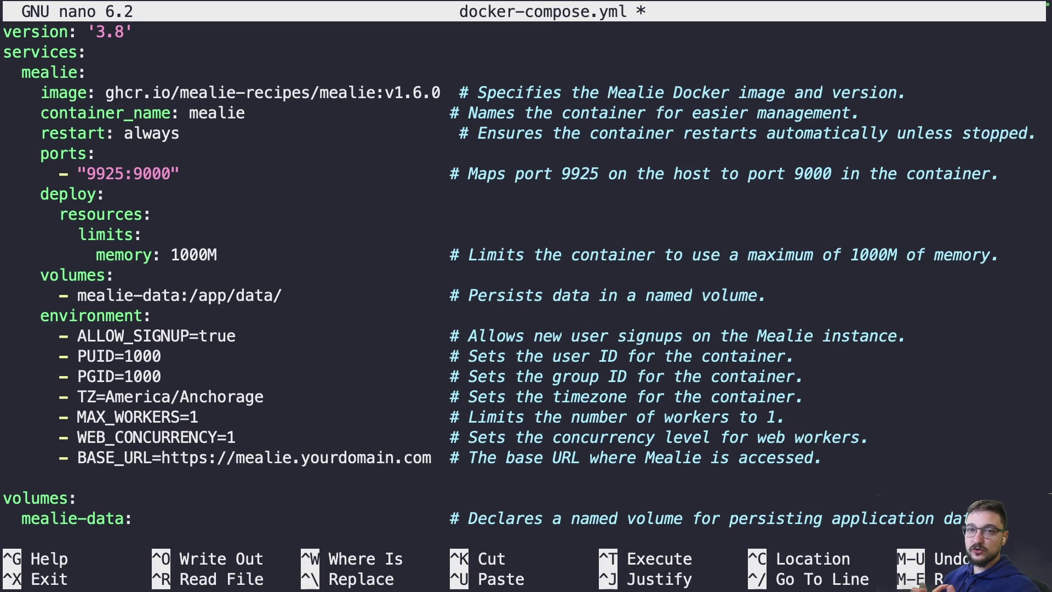
key(Down)
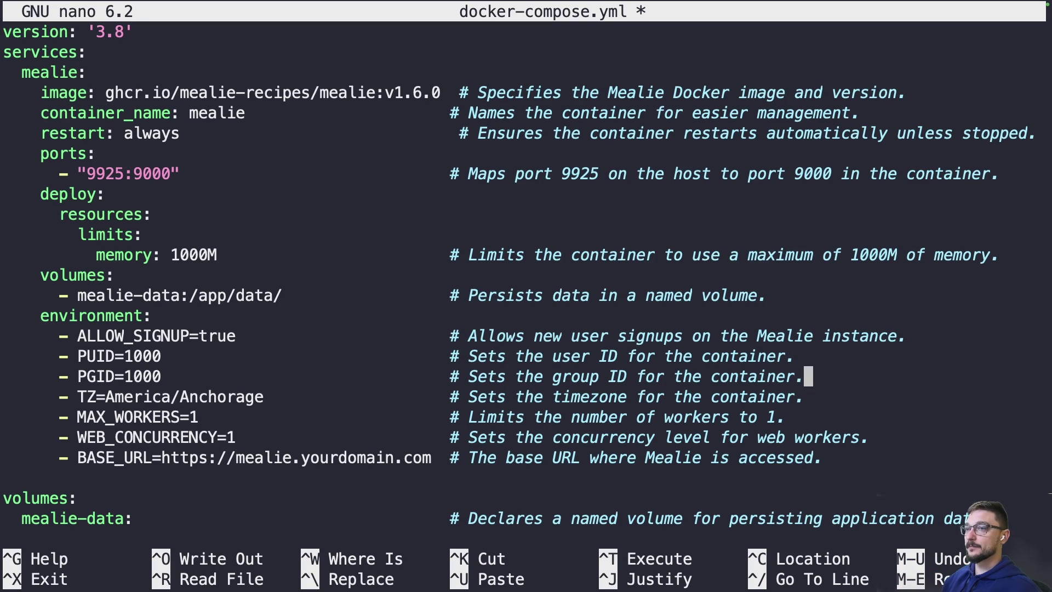
key(Down)
key(Left)
key(Left)
key(Left)
key(Left)
key(Left)
key(Left)
key(Left)
key(Left)
key(Left)
key(Left)
key(Left)
key(Left)
key(Left)
key(Left)
key(Left)
key(Left)
key(Left)
key(Left)
key(Left)
key(Left)
key(Left)
key(Left)
key(Left)
key(Left)
key(Left)
key(Left)
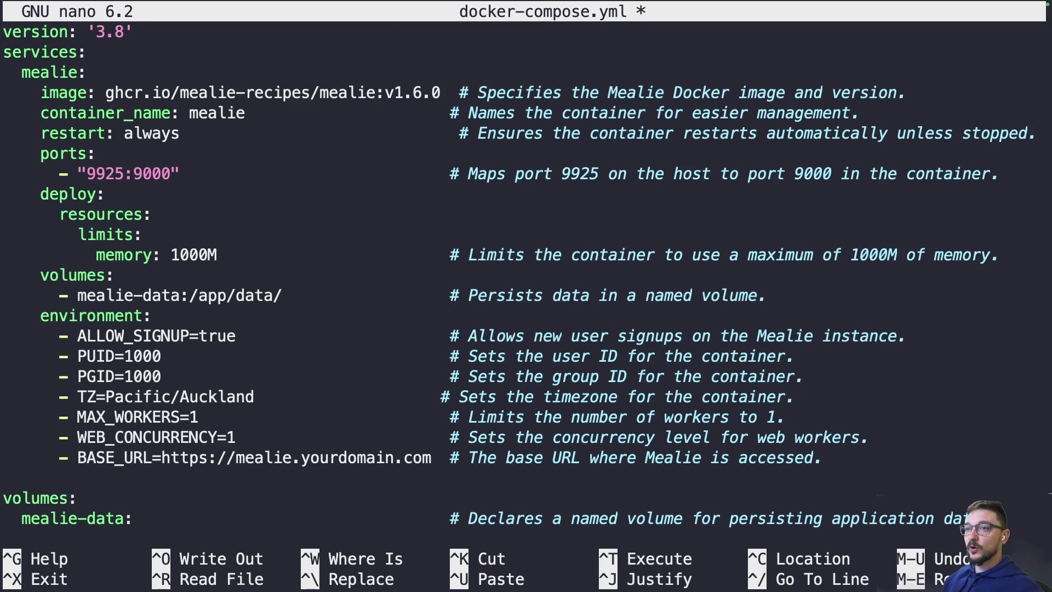
key(Down)
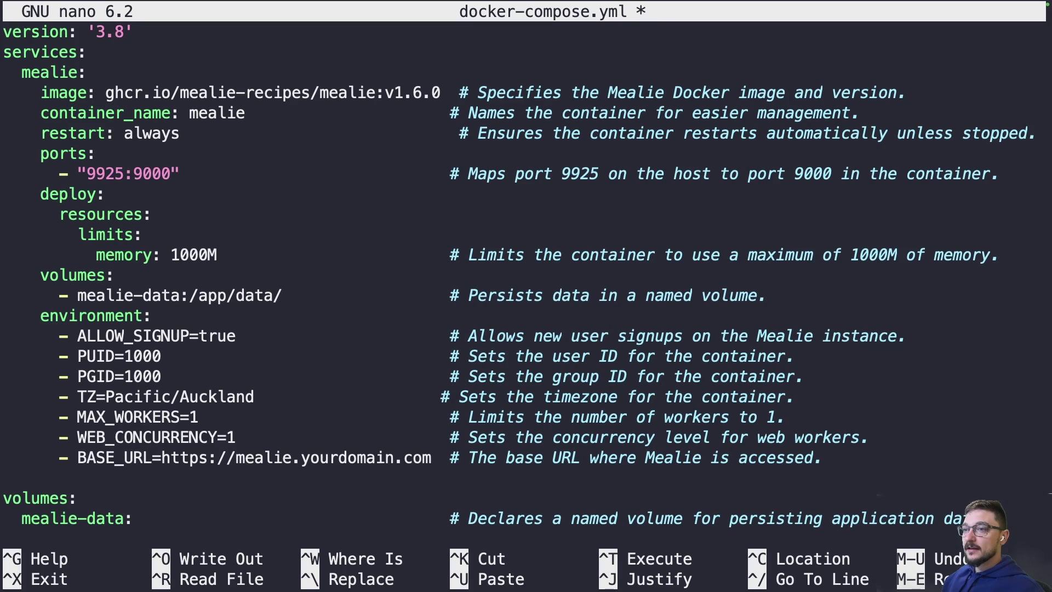
key(Down)
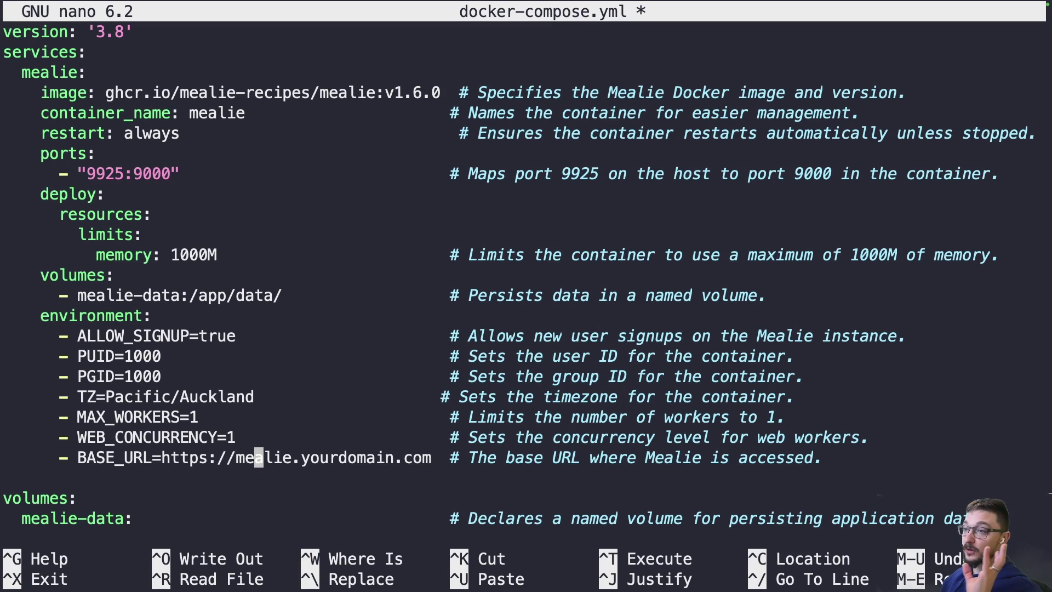
key(Left)
key(Left)
key(Left)
key(Left)
key(Left)
key(Left)
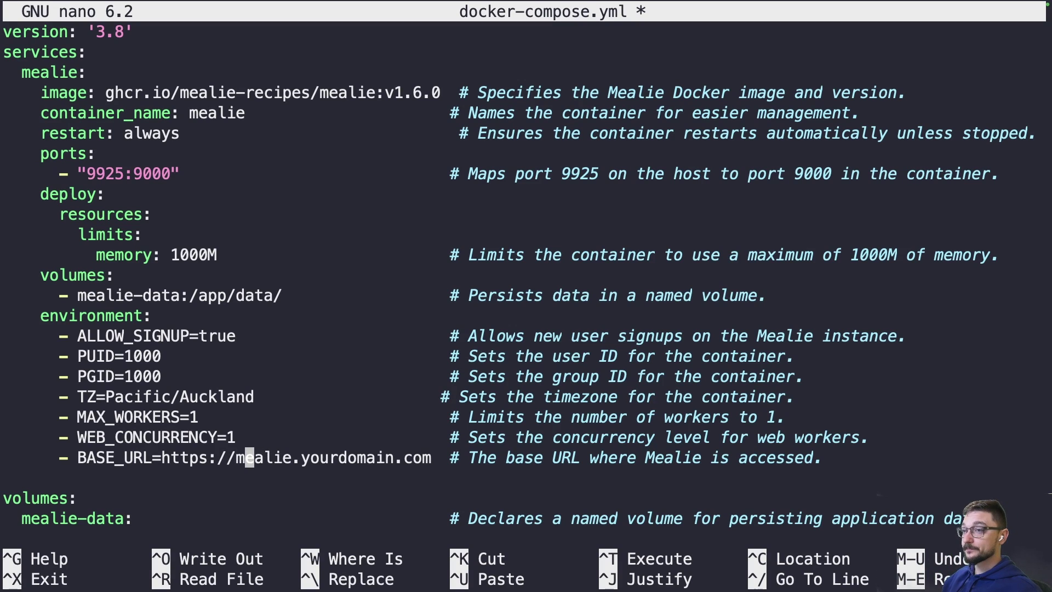
key(BackSpace)
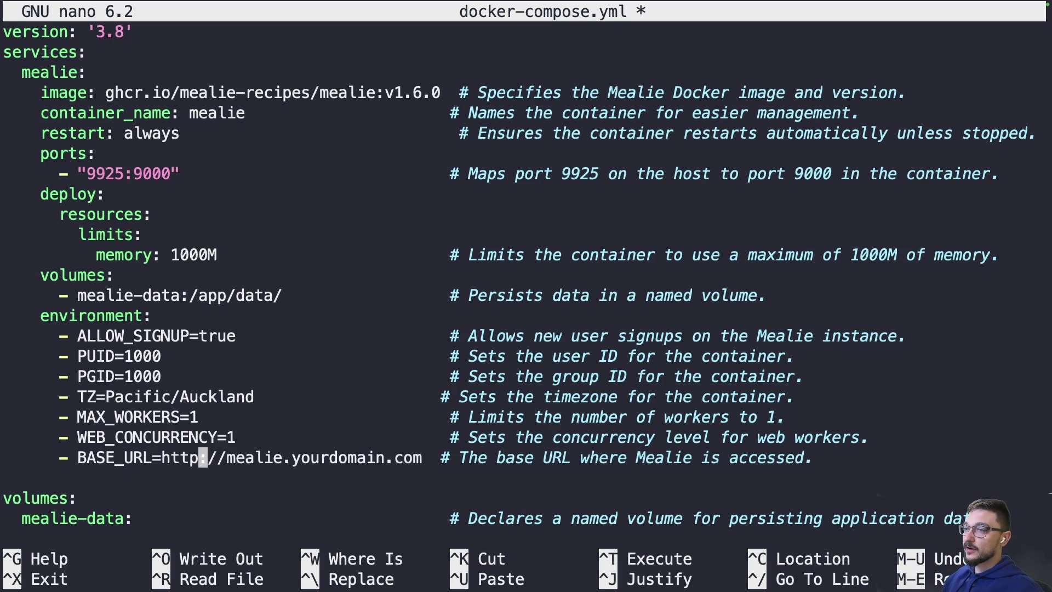
key(Right)
key(Right)
key(Right)
key(Right)
key(Right)
key(Right)
key(Right)
key(Right)
key(Right)
key(Right)
key(Right)
key(Right)
key(Right)
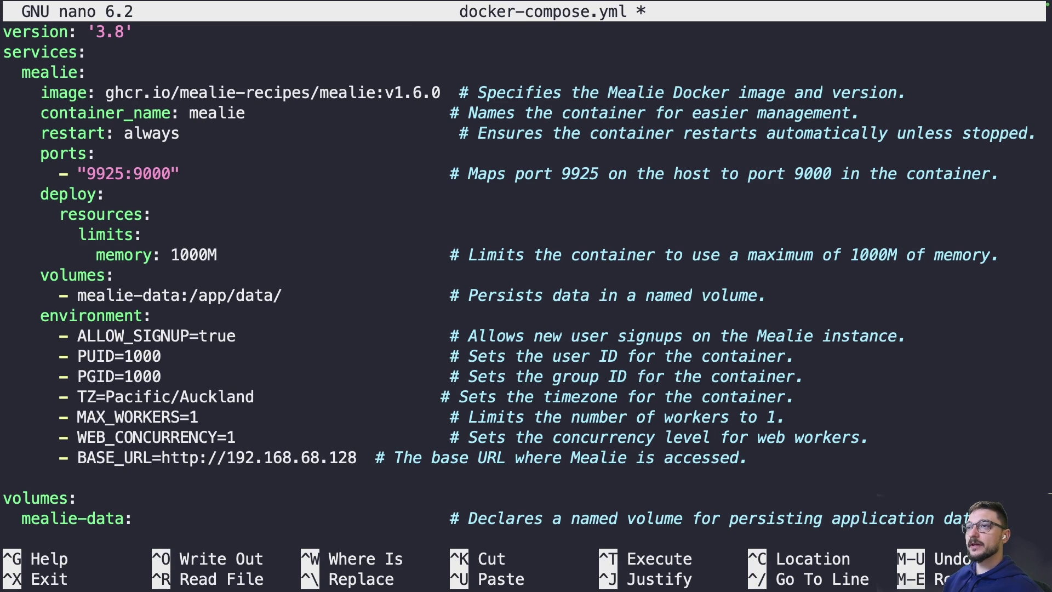
Save the edited docker-compose.yml with Ctrl+O.
key(Down)
key(Down)
key(Down)
key(Down)
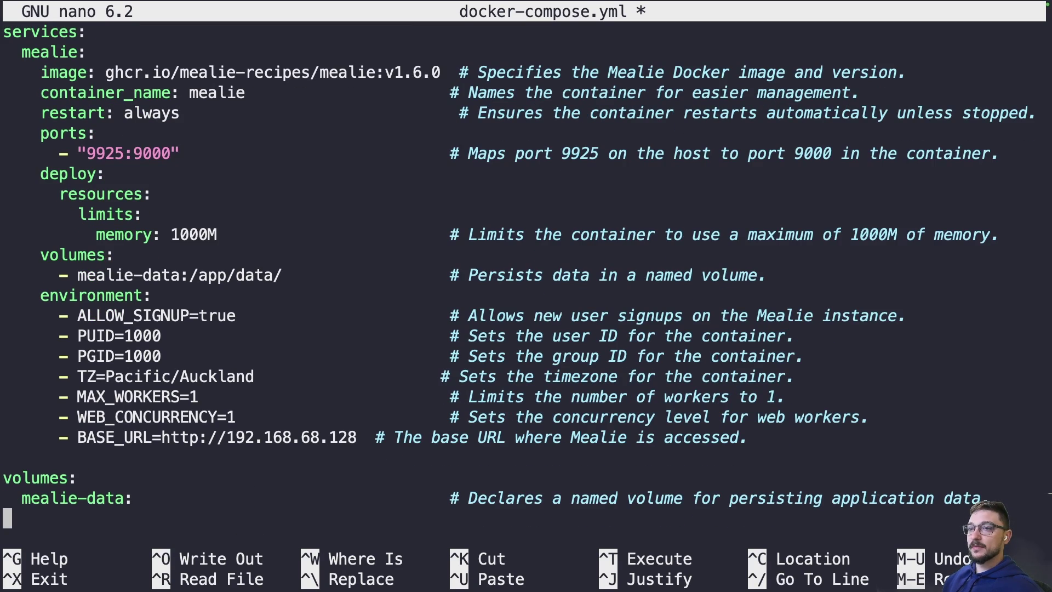
key(Up)
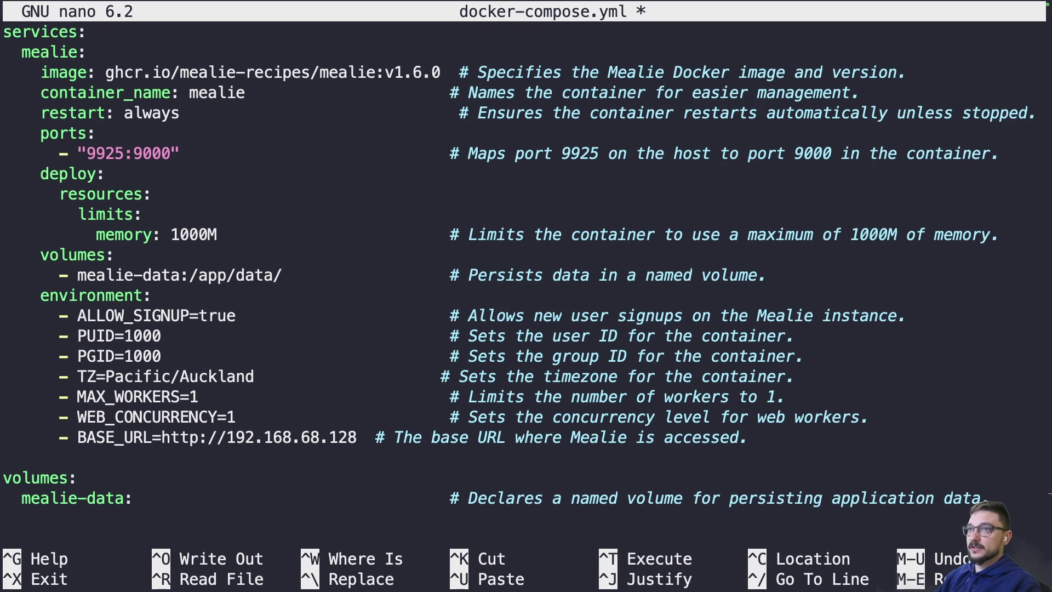
key(ctrl+o)
key(Return)
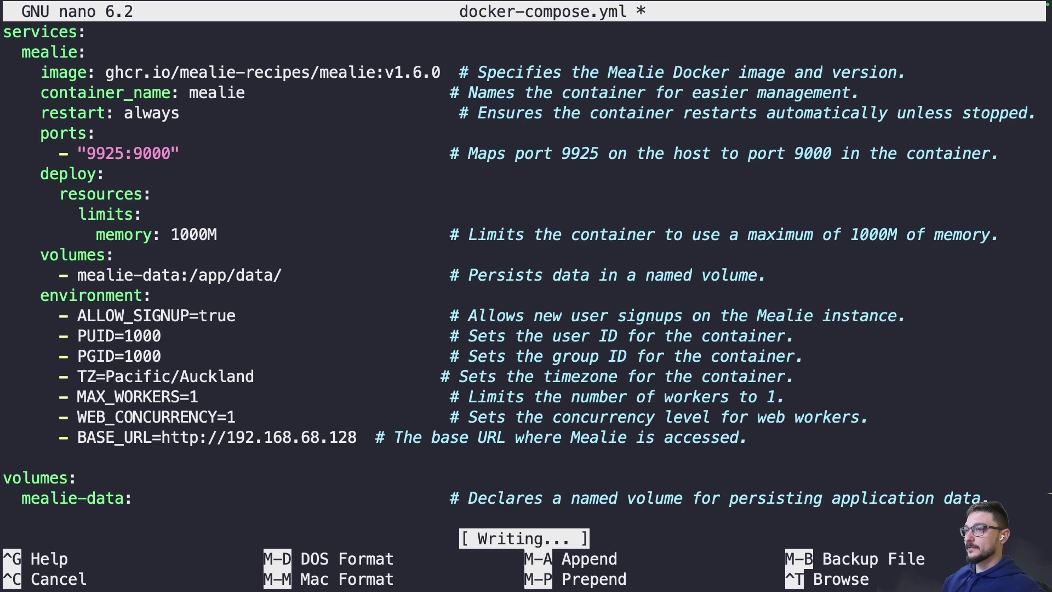
Exit nano and confirm docker-compose.yml is in the mealie folder.
key(ctrl+x)
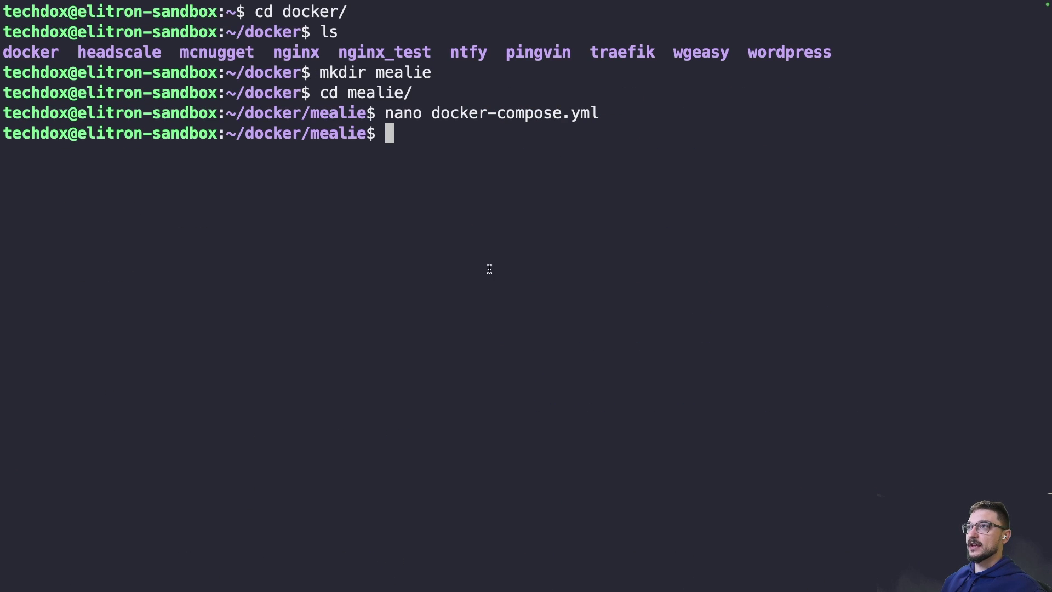
text(ls)
key(Return)
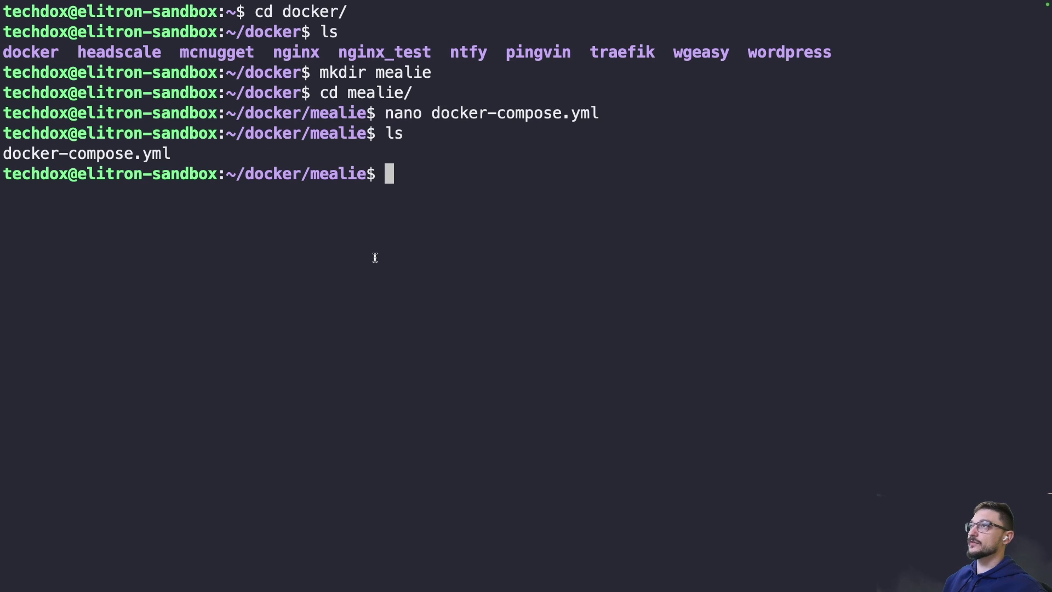
Create the mealie-data Docker volume using the command copied from the docs.
key(super+Tab)
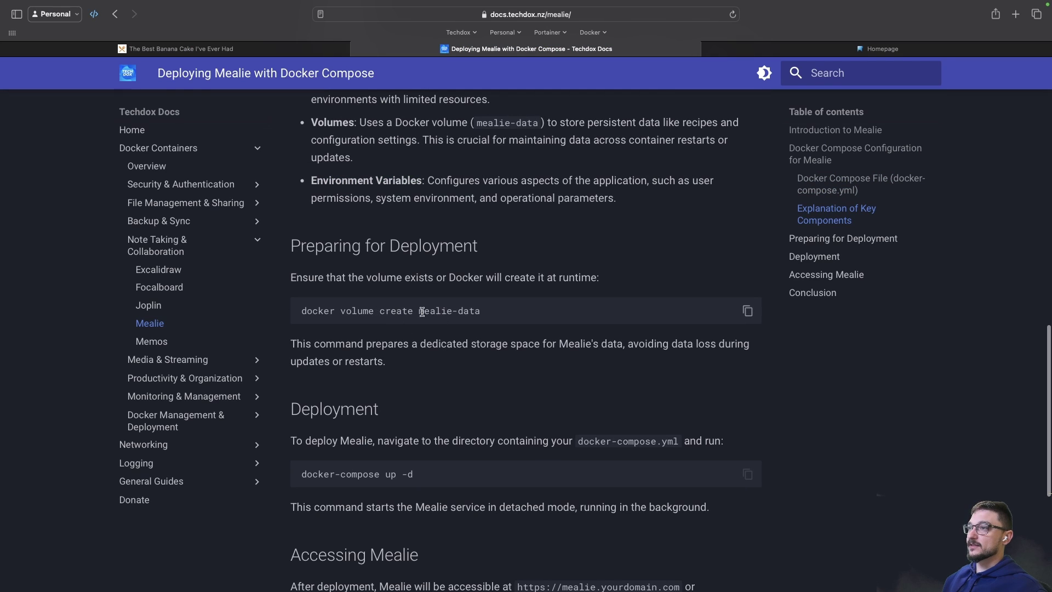
click(746, 317)
key(super+Tab)
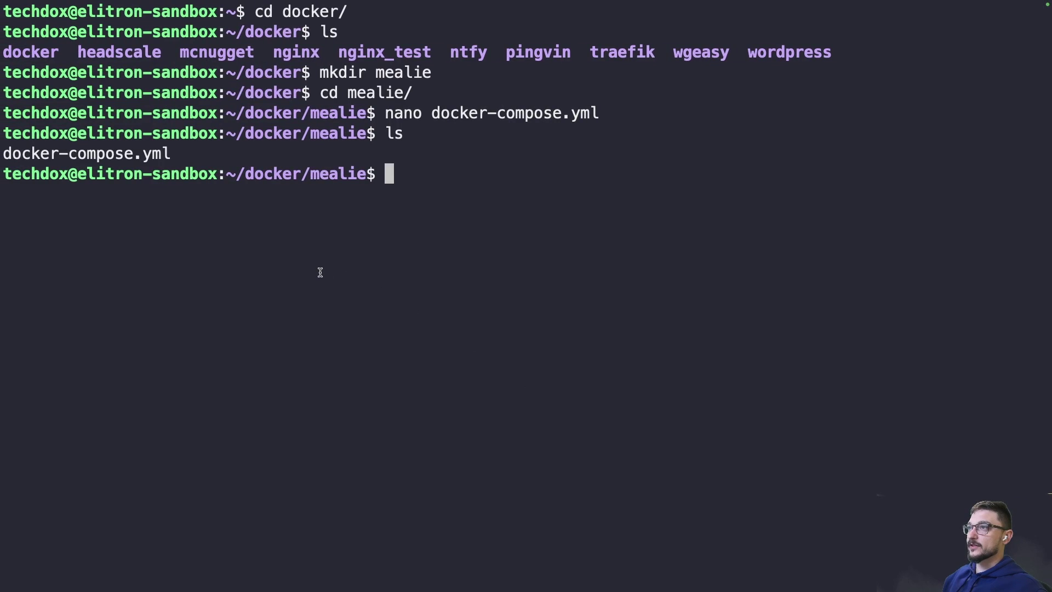
key(super+v)
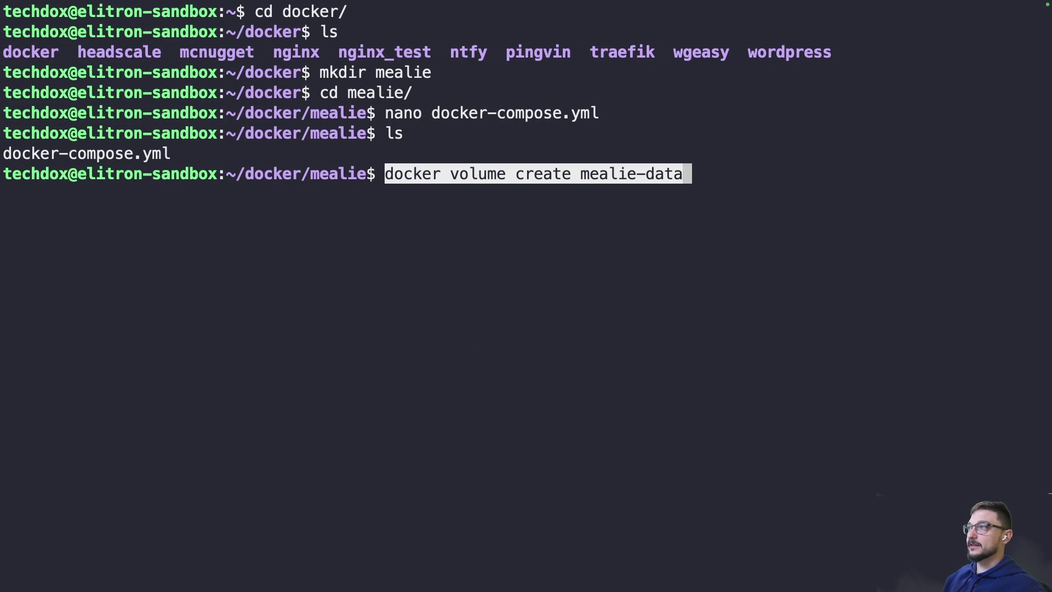
key(Return)
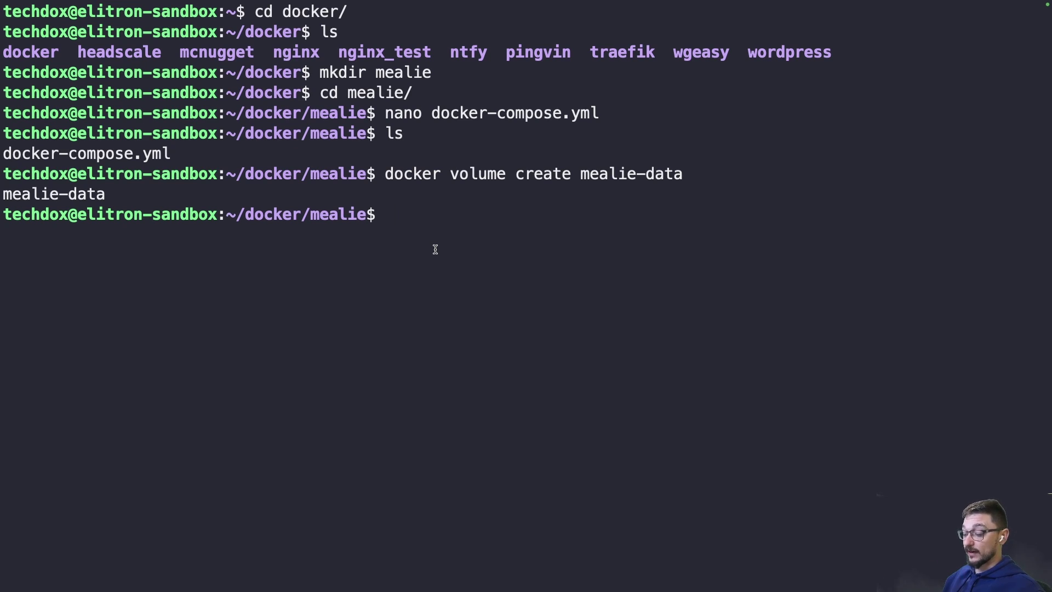
Type the 'docker compose up -d' command in the terminal.
text(docke)
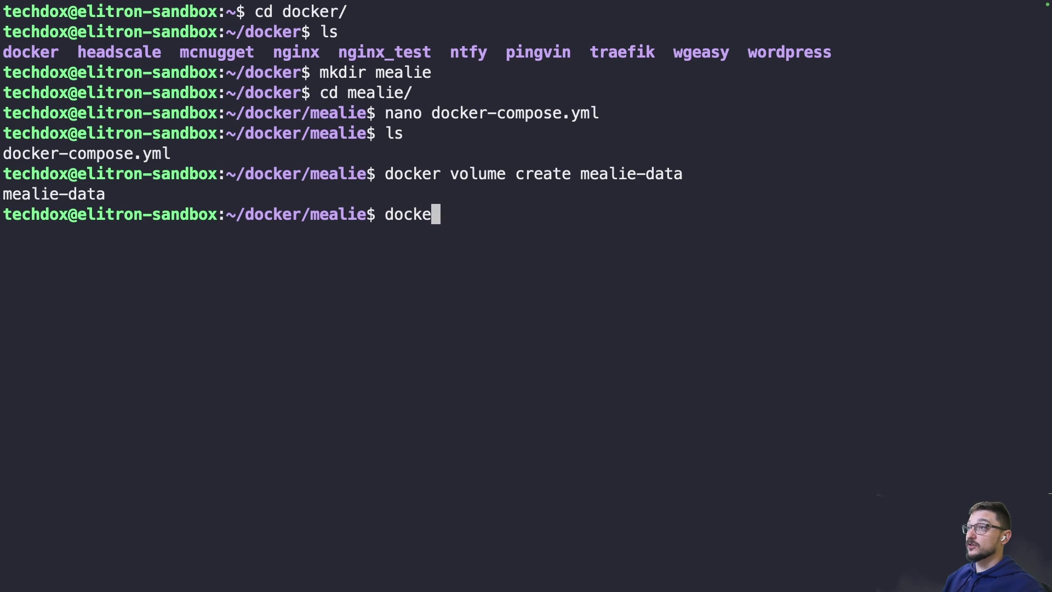
text(r compose u)
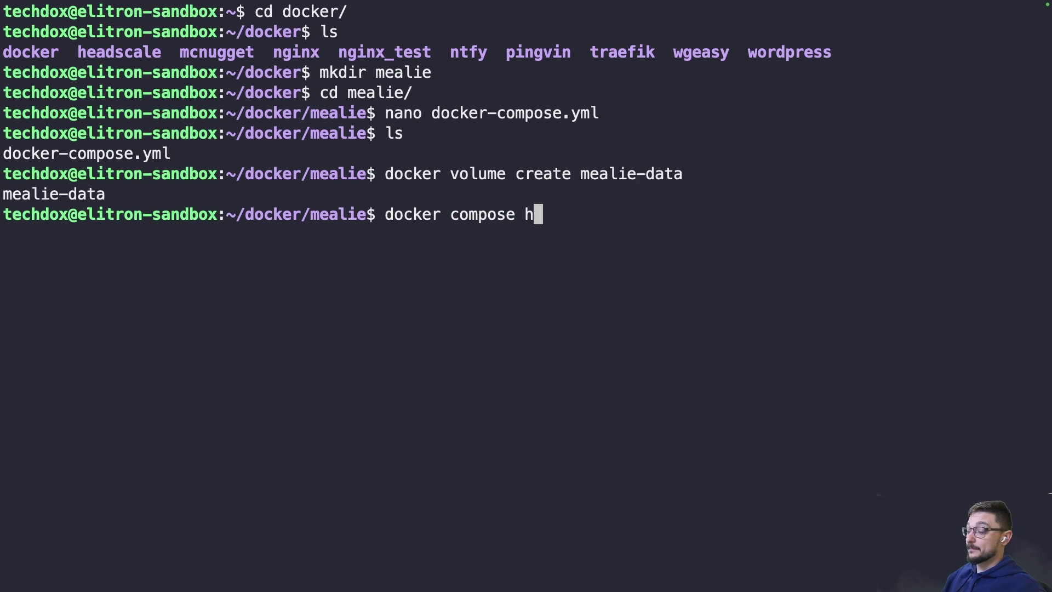
text(p -d)
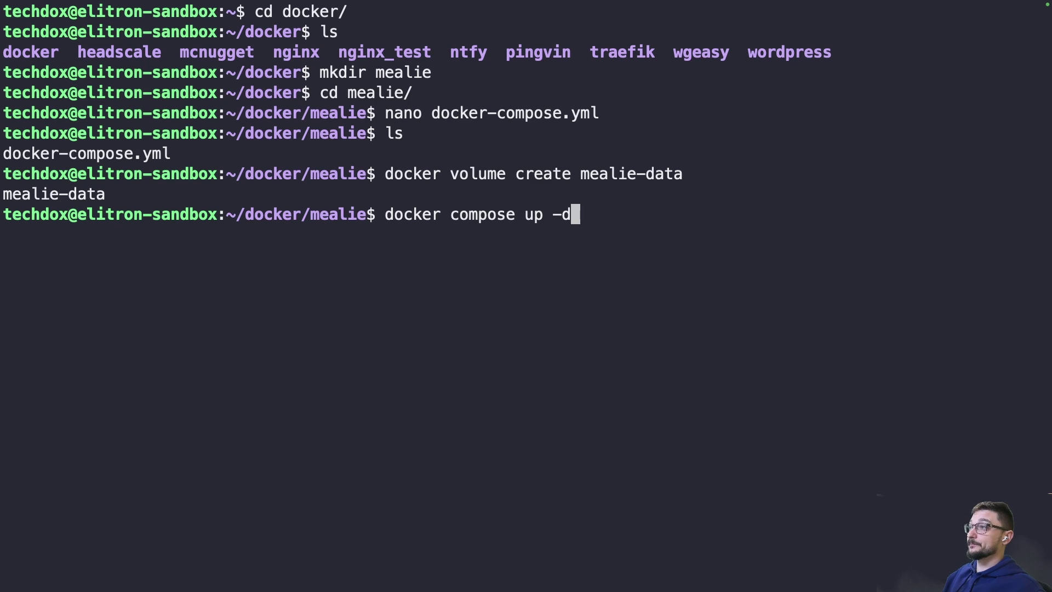
Run docker compose up -d to pull and start Mealie, then return to the docs.
key(Return)
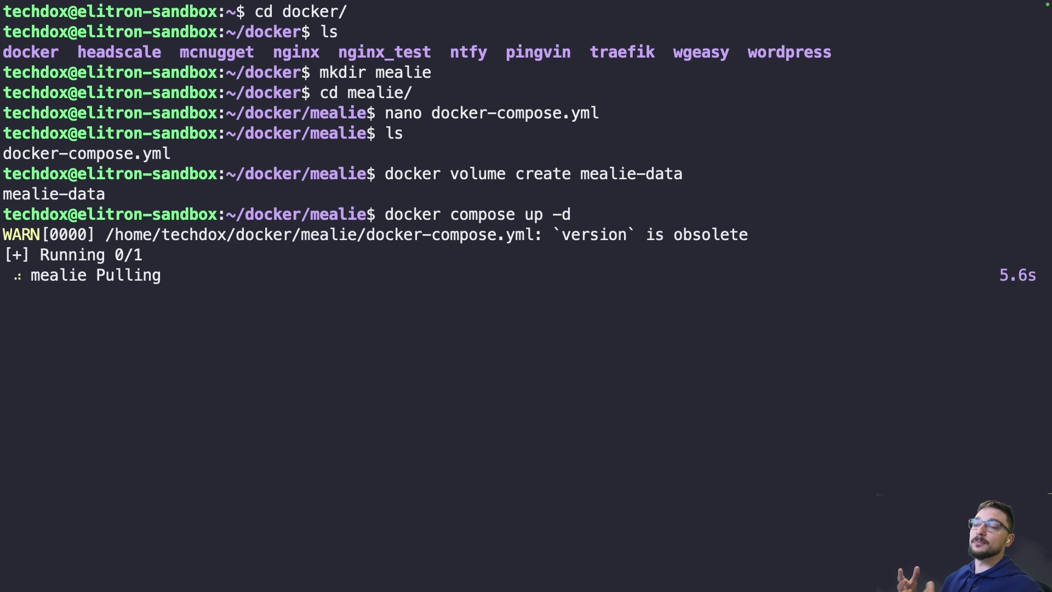
key(super+Tab)
Highlight port 9925 and mealie.yourdomain.com in the docs' Accessing Mealie section.
scroll(487, 416, down, 2)
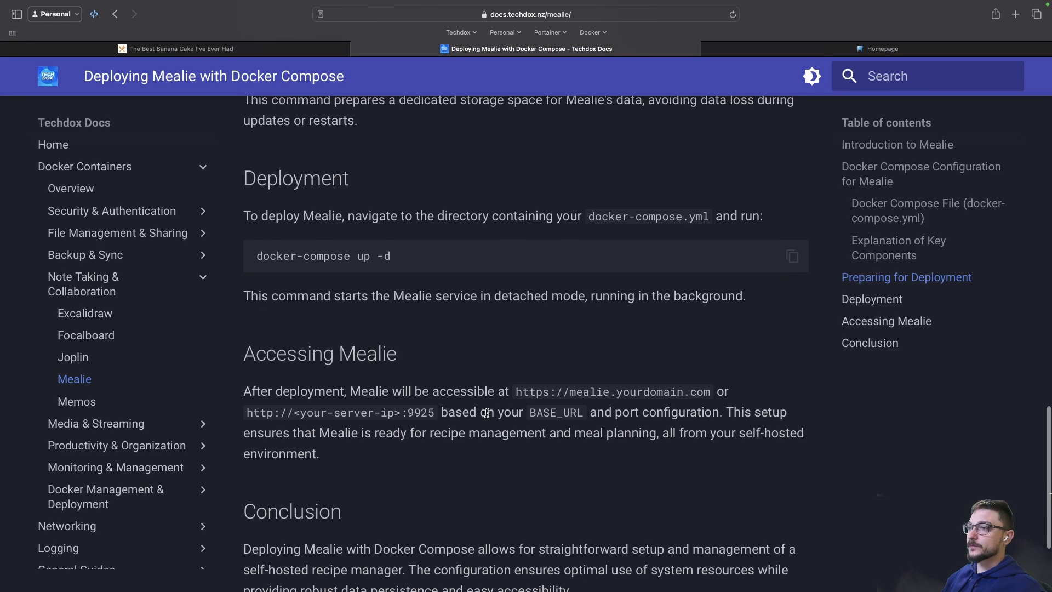
double_click(420, 411)
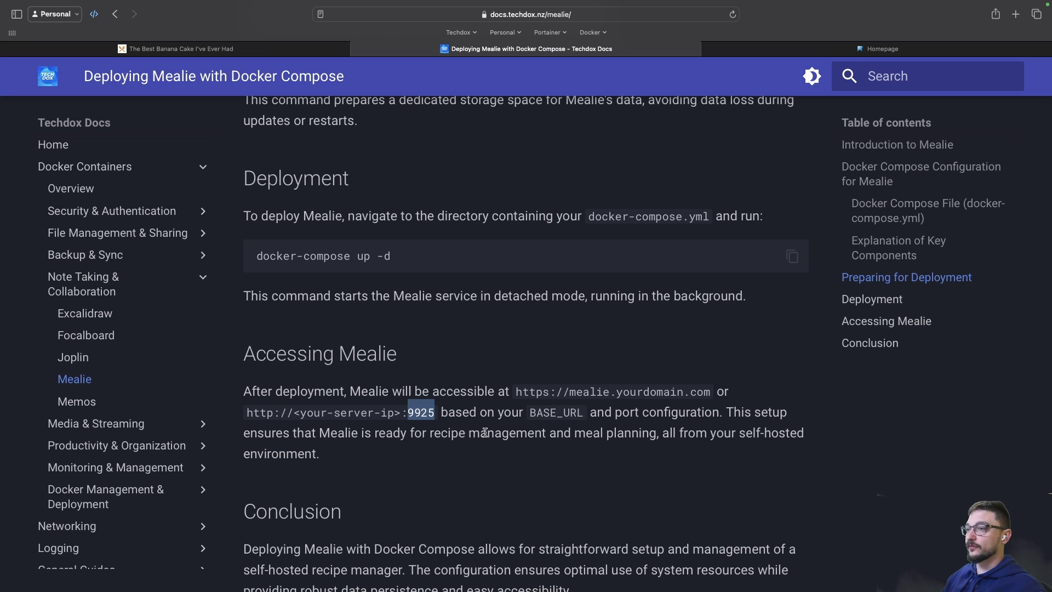
double_click(568, 391)
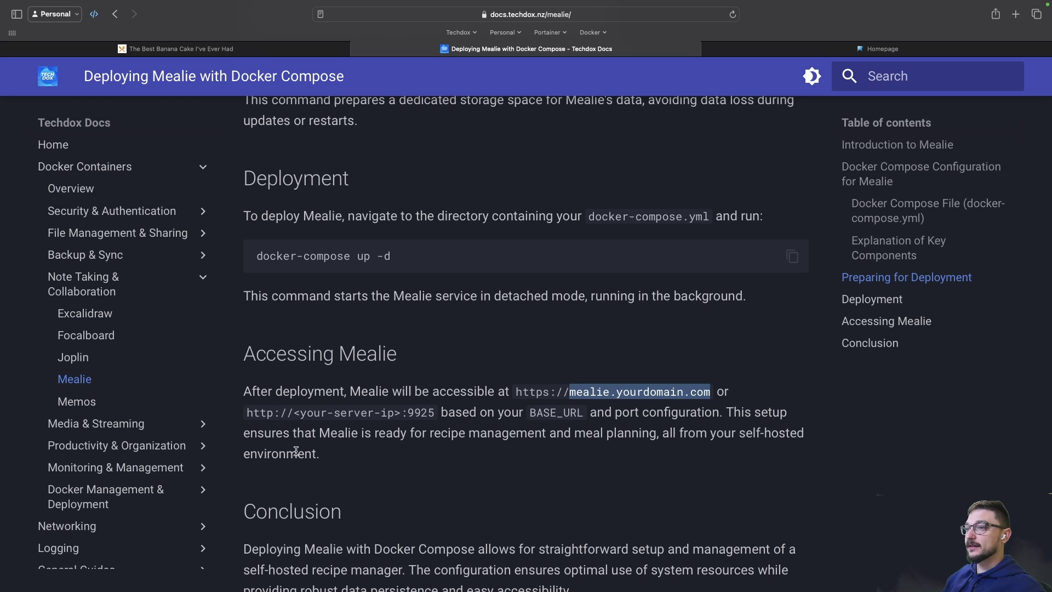
click(330, 407)
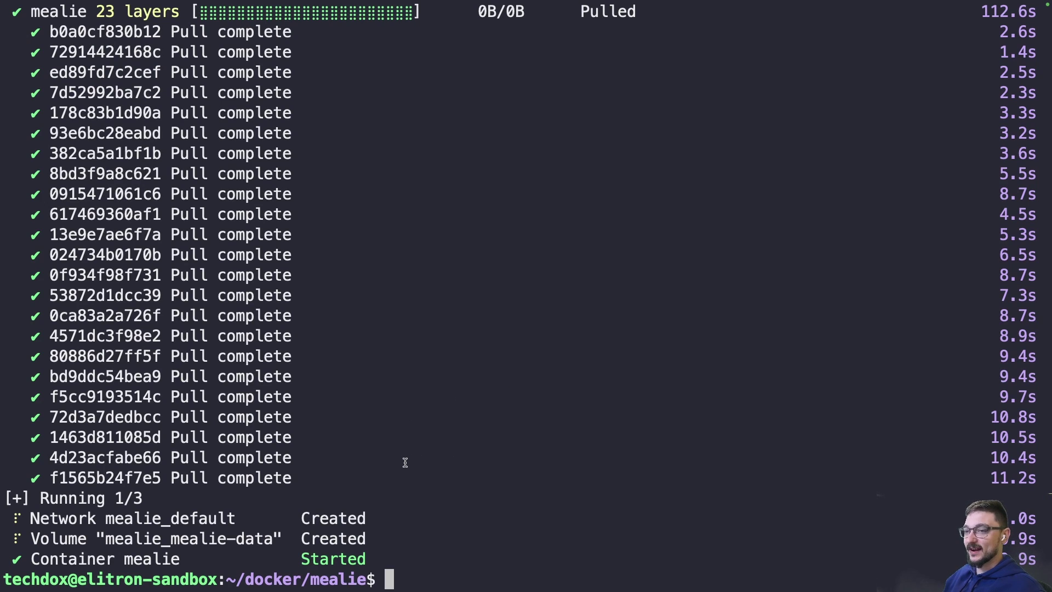
Follow the Mealie logs with 'docker compose logs -f' and highlight the Uvicorn running line.
text(docker)
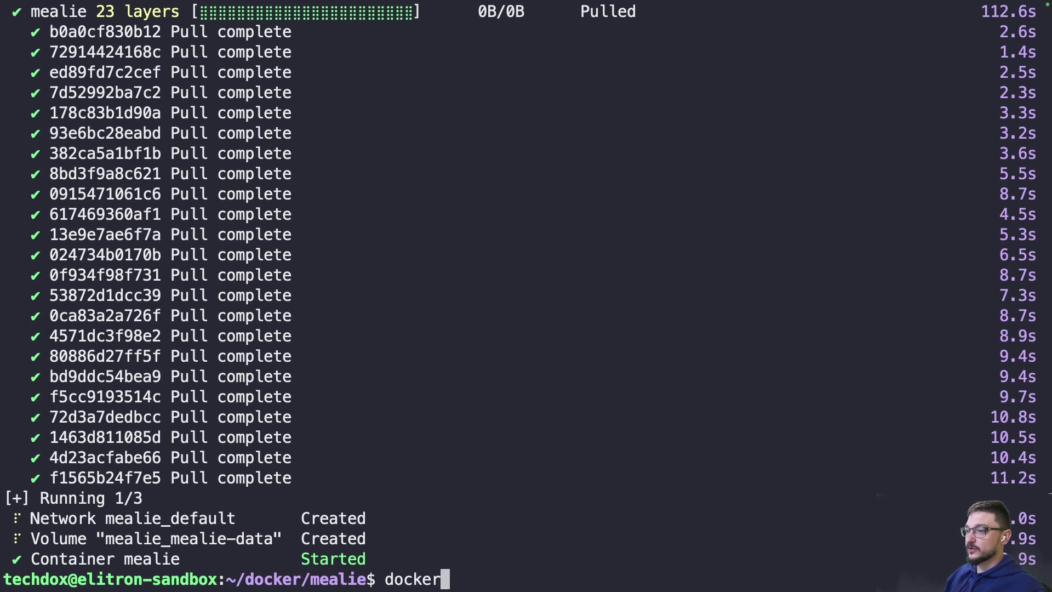
text( compose logs -f)
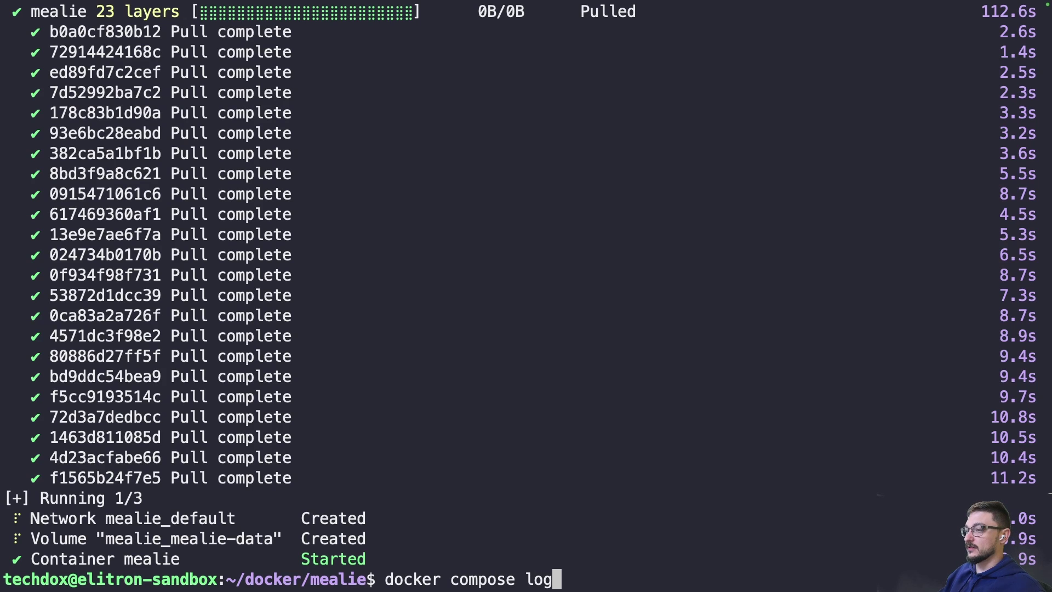
key(Return)
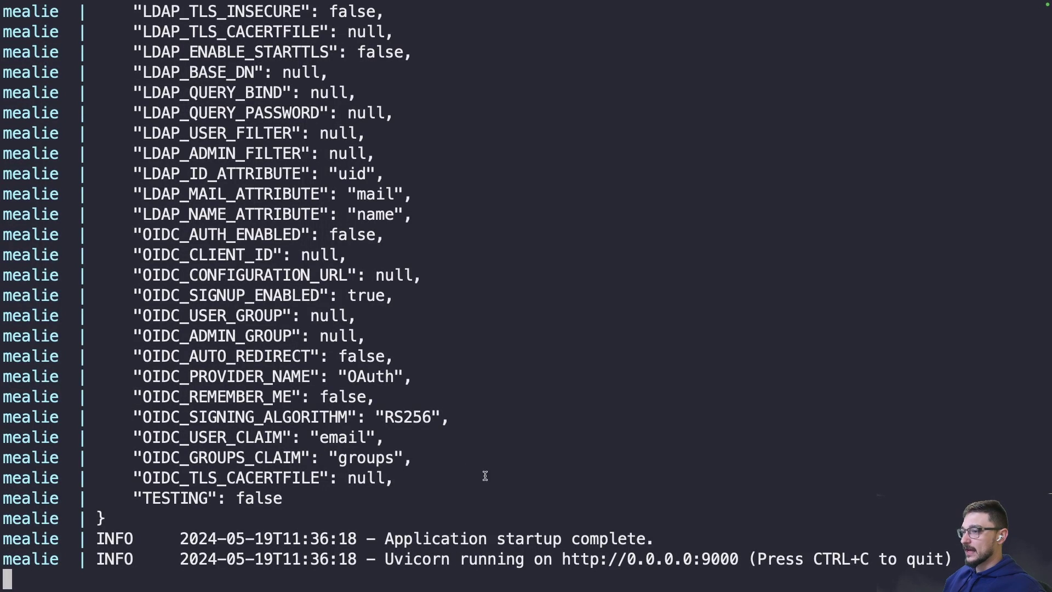
drag(386, 562, 746, 563)
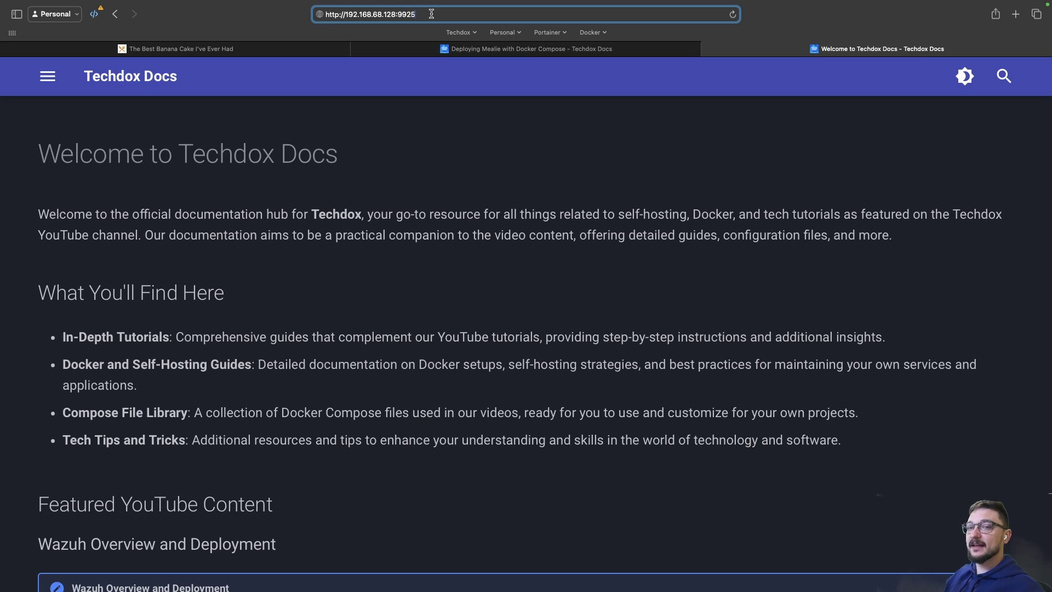
key(Return)
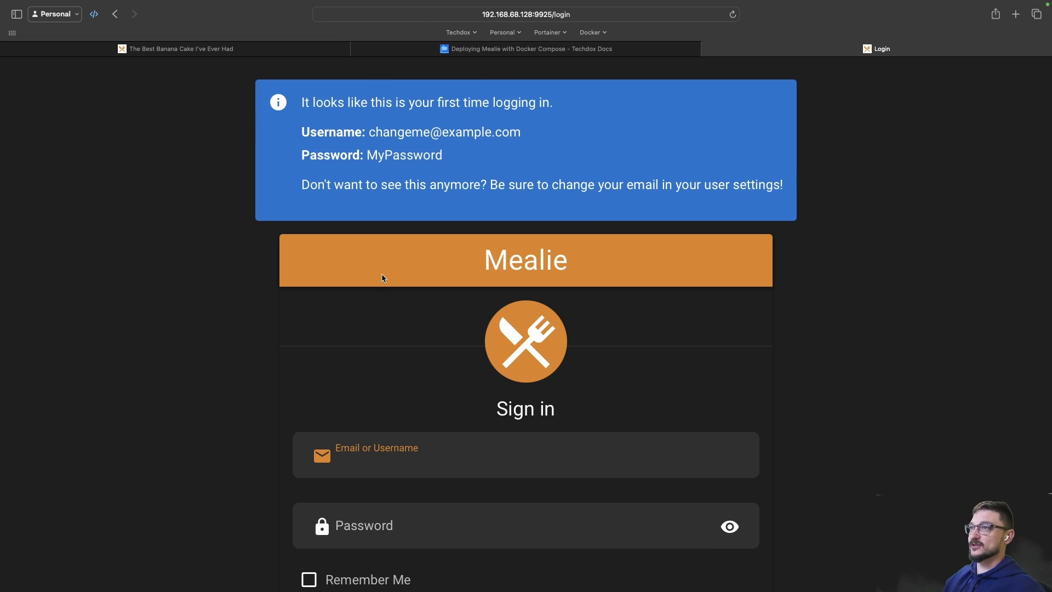
scroll(432, 249, down, 2)
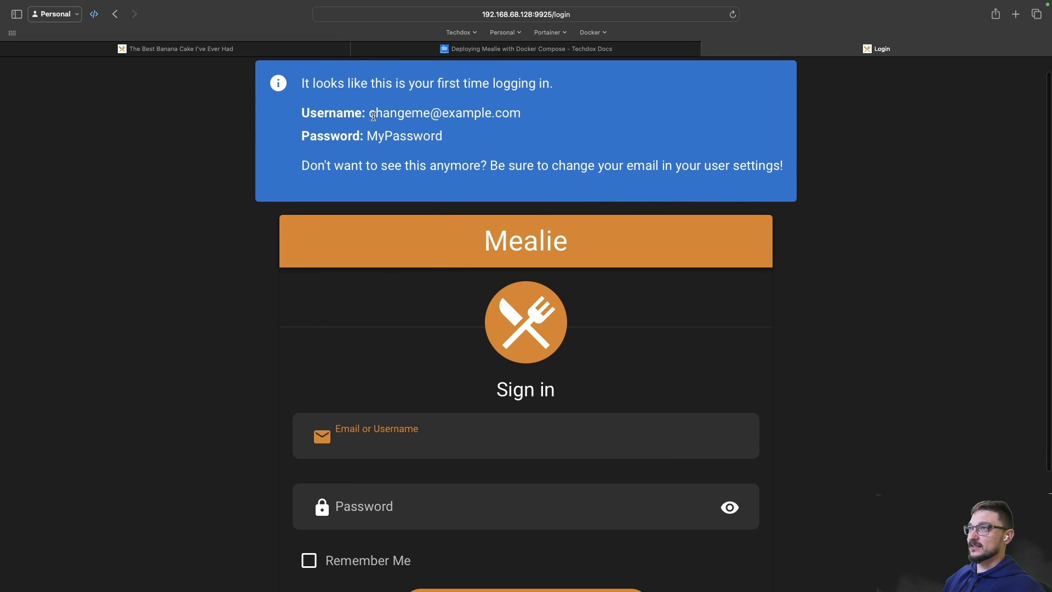
drag(369, 114, 443, 137)
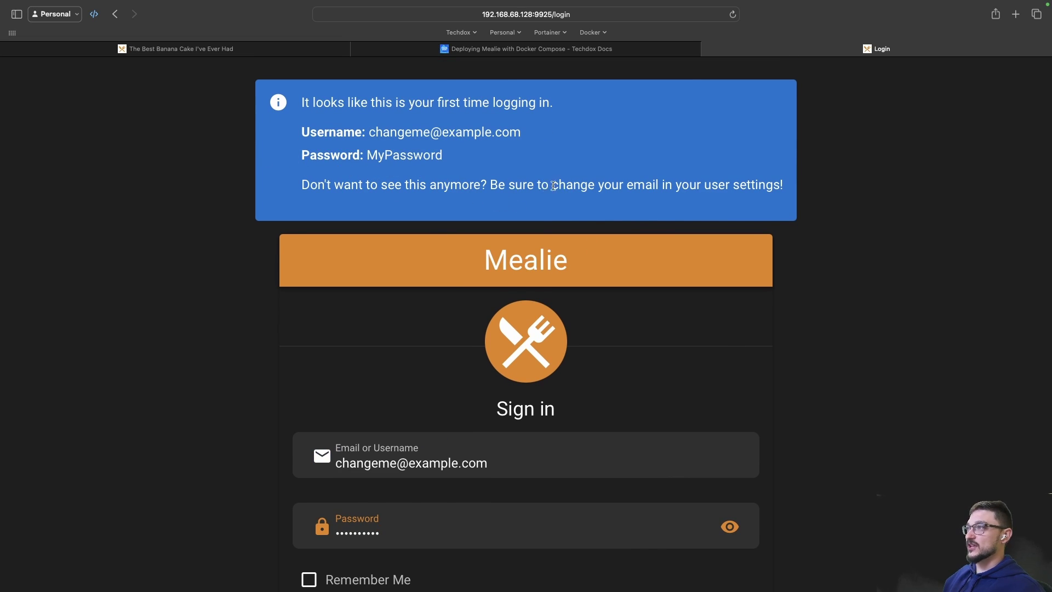
scroll(804, 403, down, 3)
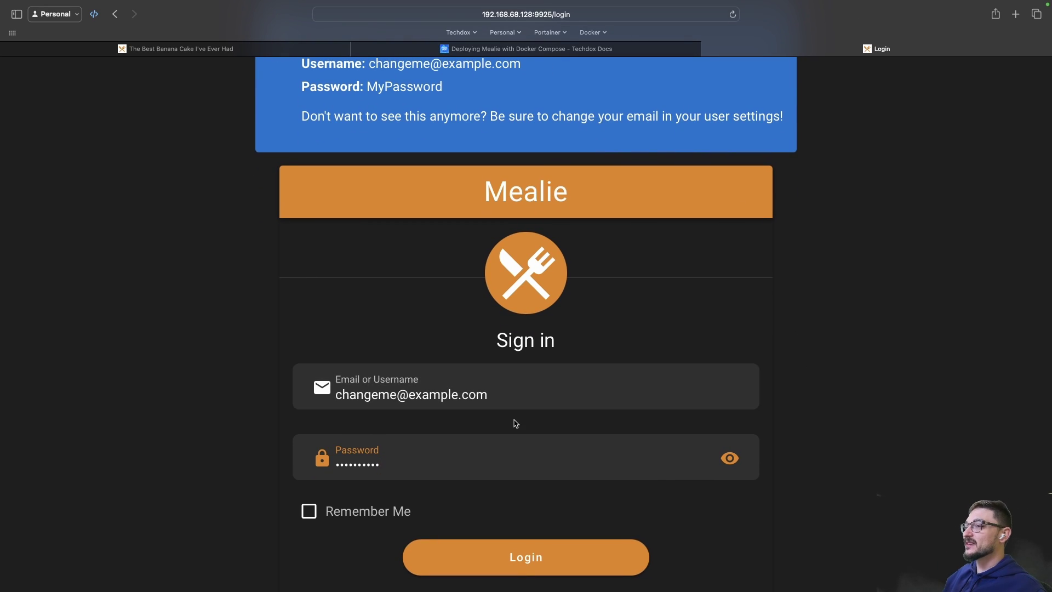
scroll(514, 422, down, 5)
click(513, 446)
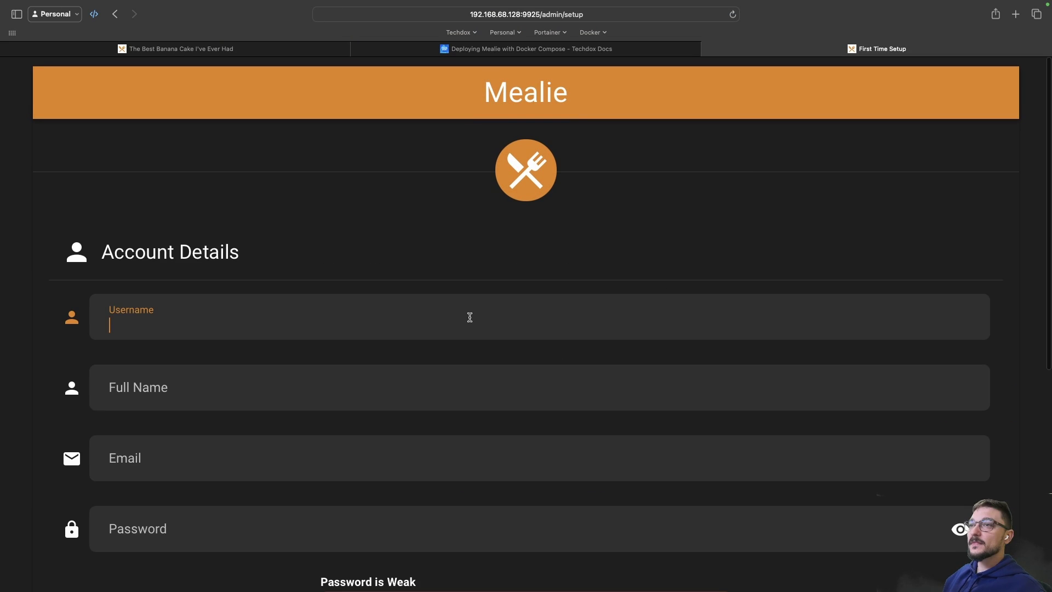
Start the setup wizard and submit the admin's username, full name, email and password.
key(Return)
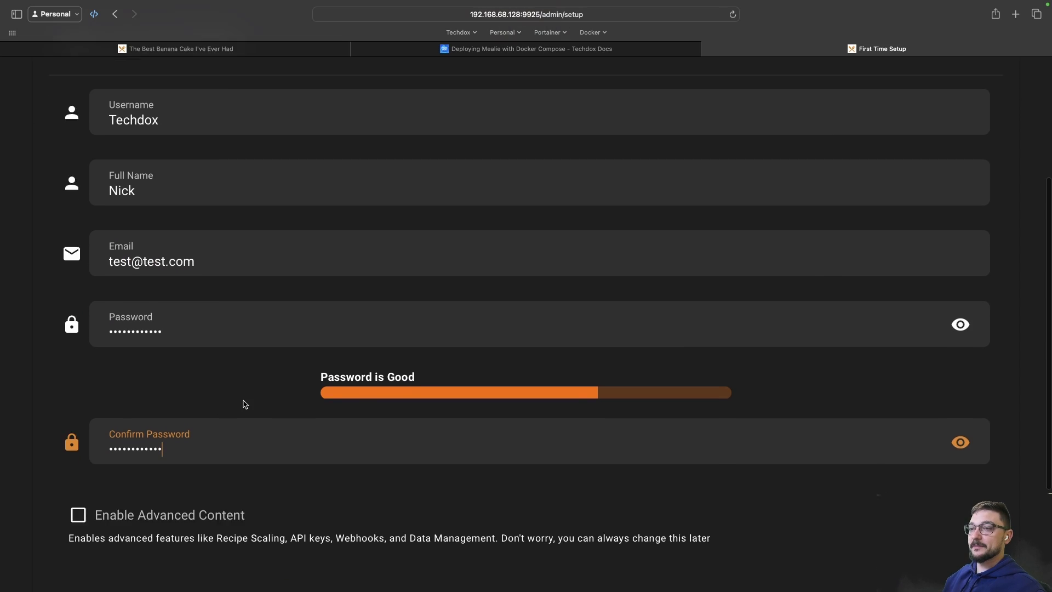
scroll(246, 401, down, 3)
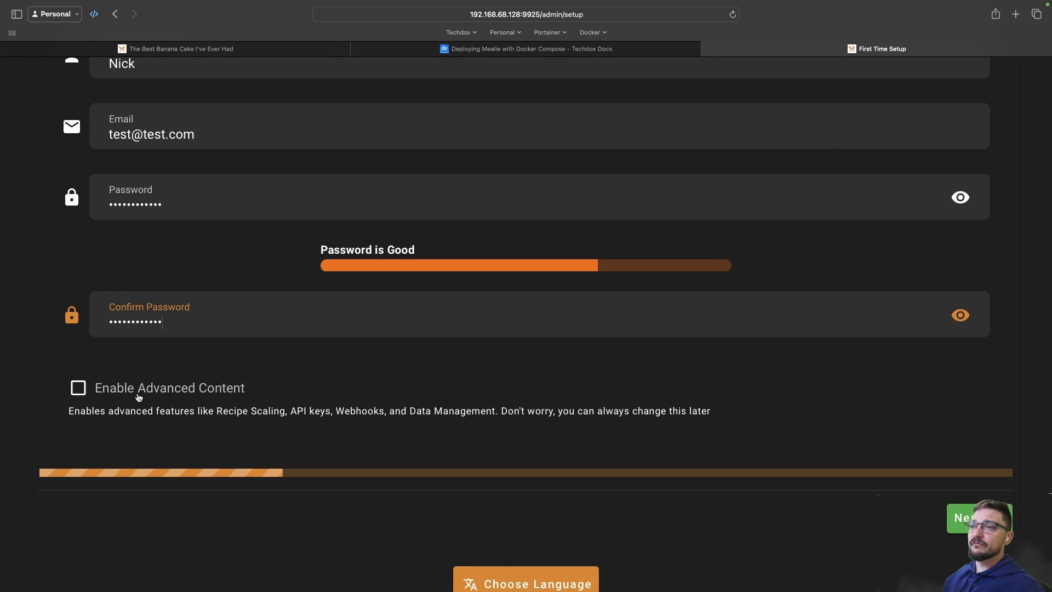
scroll(137, 397, up, 1)
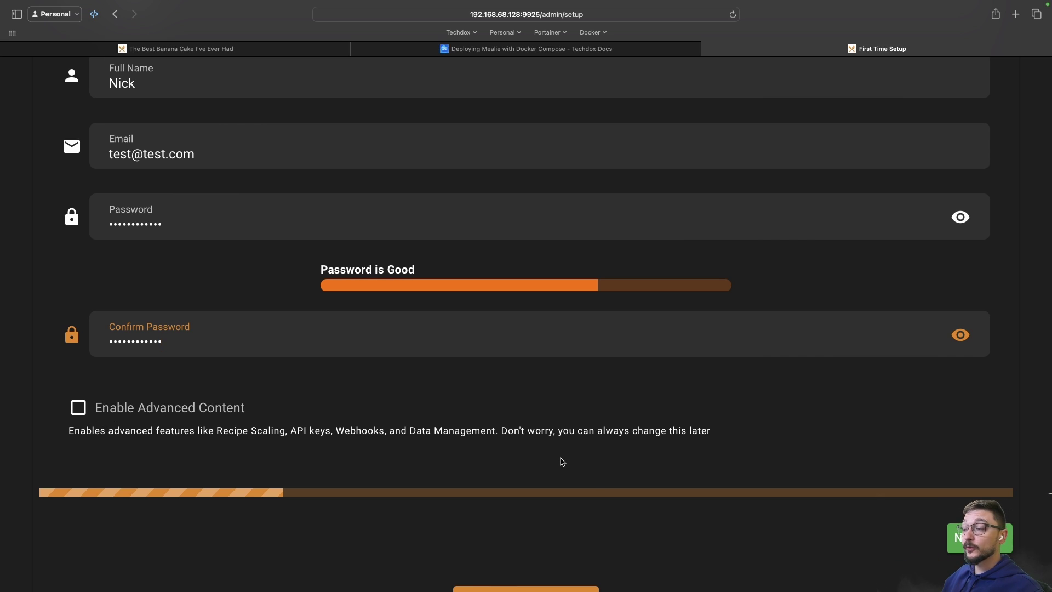
key(Return)
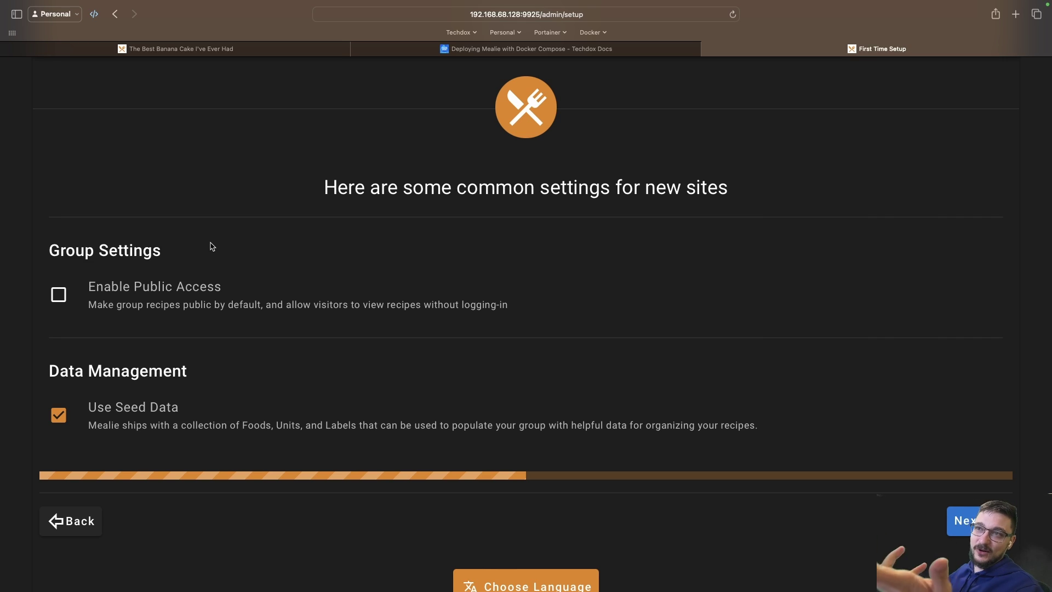
scroll(116, 293, down, 1)
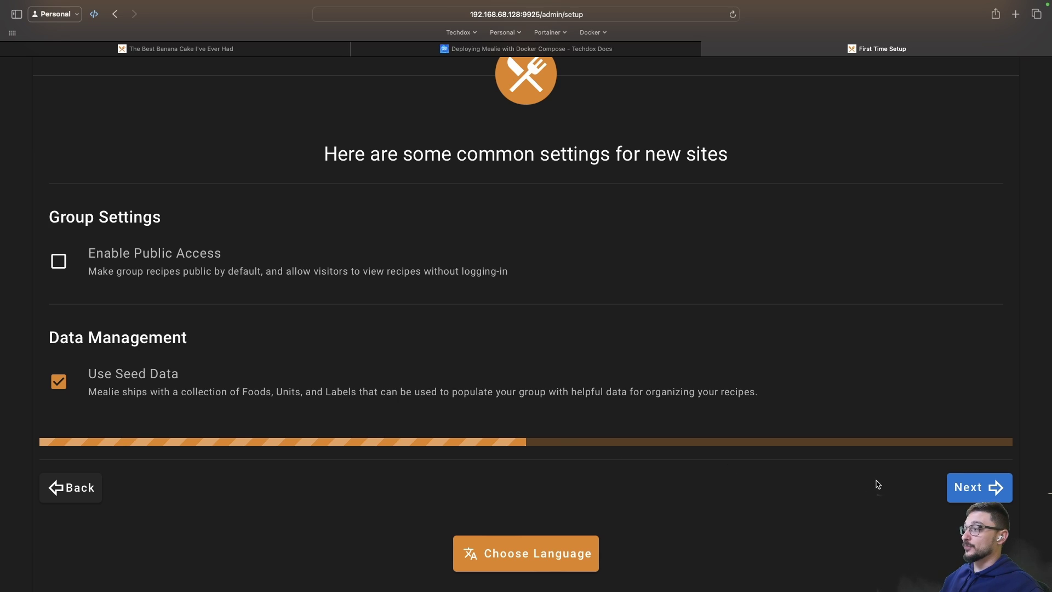
Keep public access off and seed data on, submit the summary, and review Setup Complete.
click(983, 494)
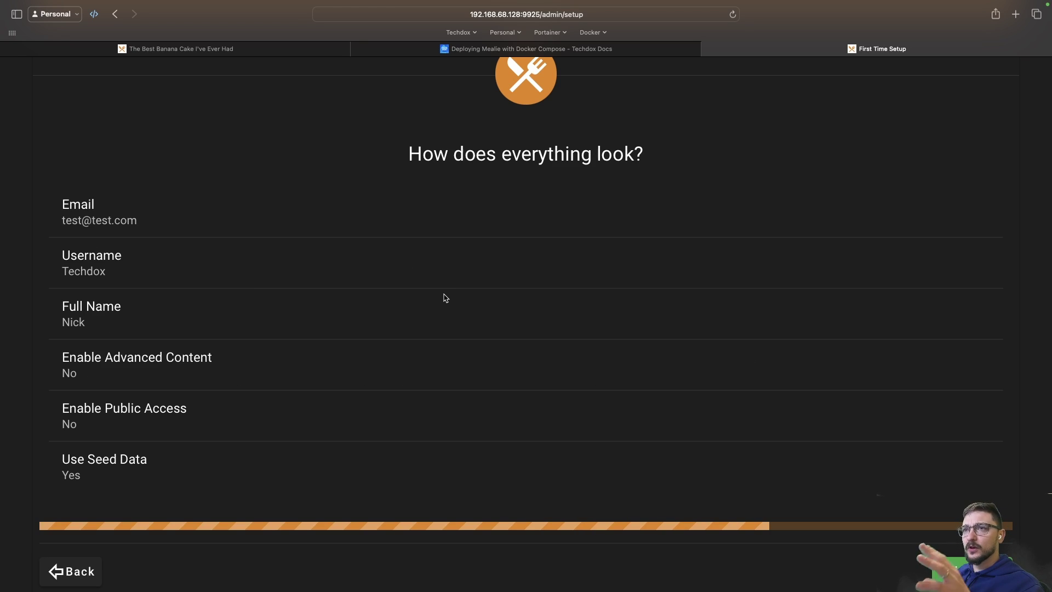
click(945, 571)
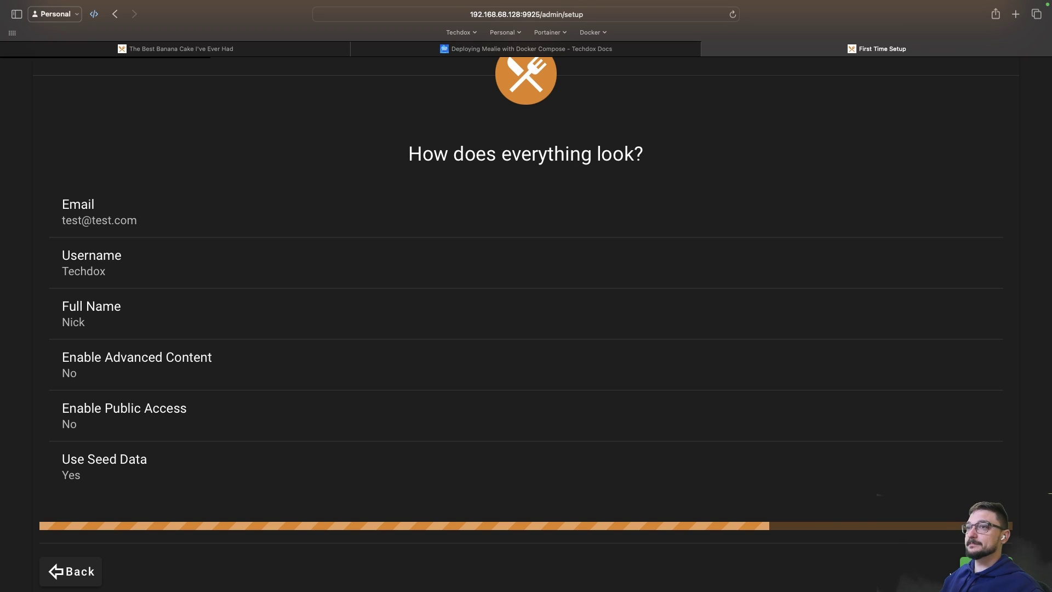
scroll(192, 282, down, 1)
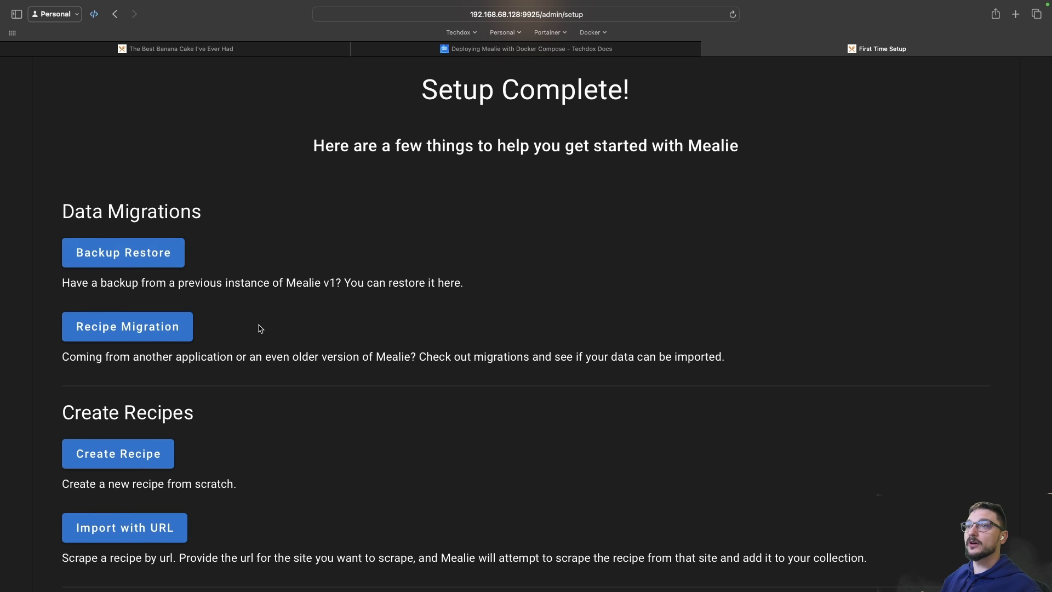
scroll(262, 329, down, 2)
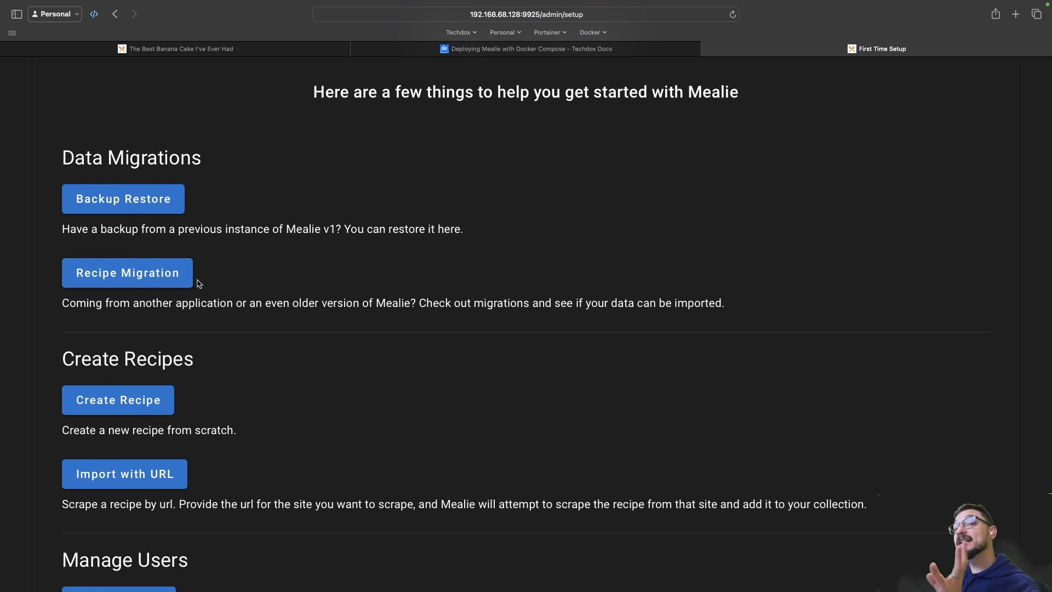
scroll(219, 297, down, 5)
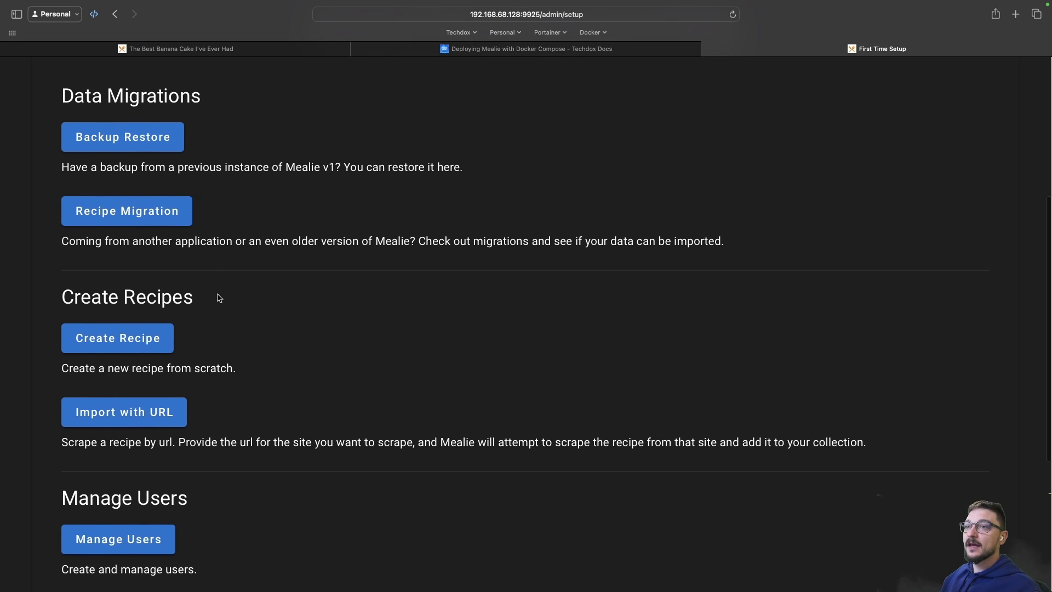
scroll(219, 298, down, 5)
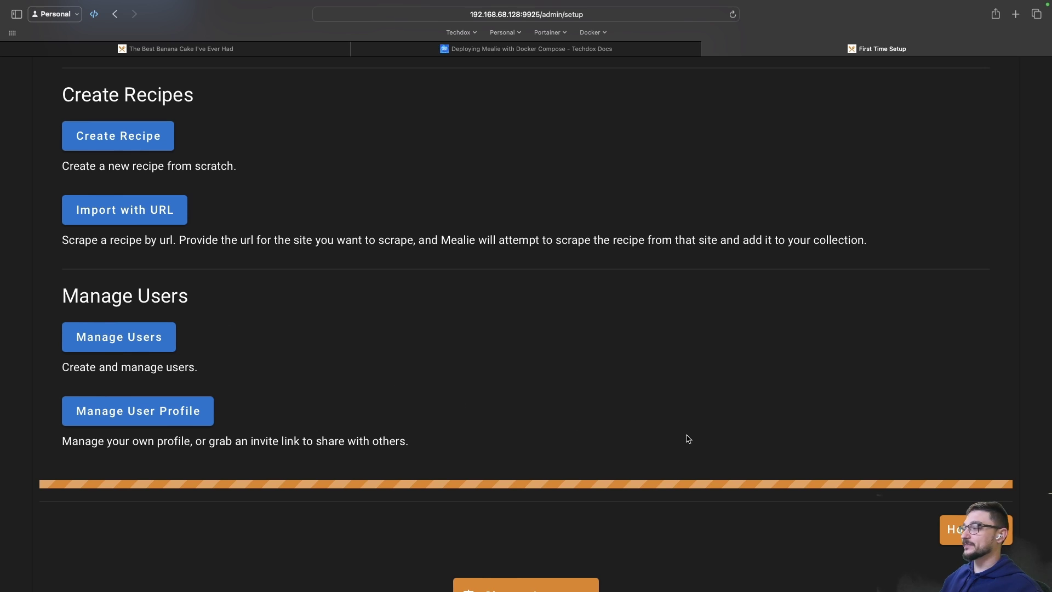
Go to Home, then visit the Meal Planner, Shopping Lists, Timeline and Cookbooks pages.
click(956, 529)
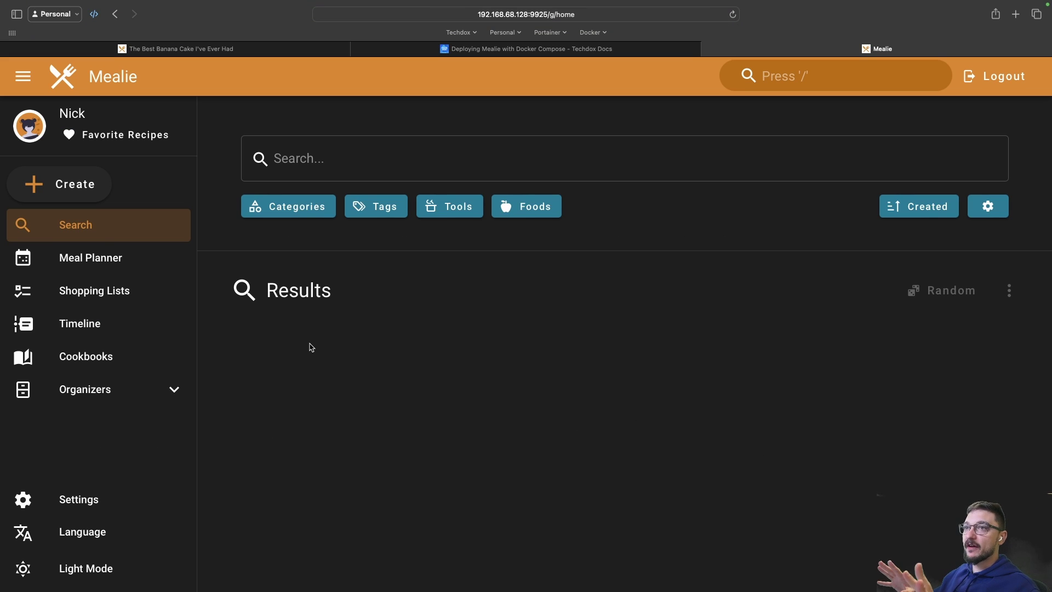
click(107, 249)
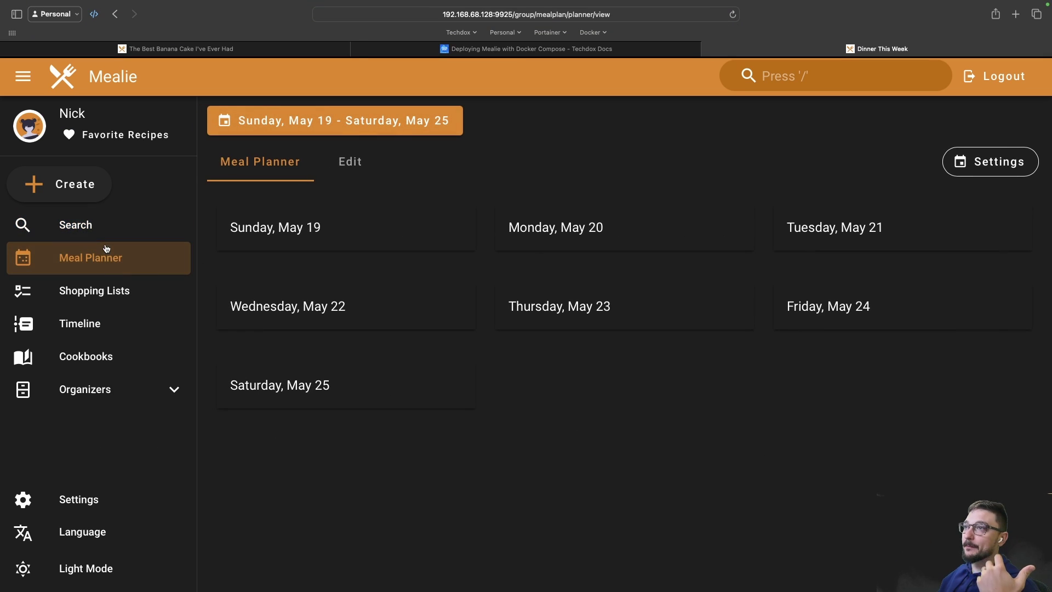
click(122, 295)
click(99, 327)
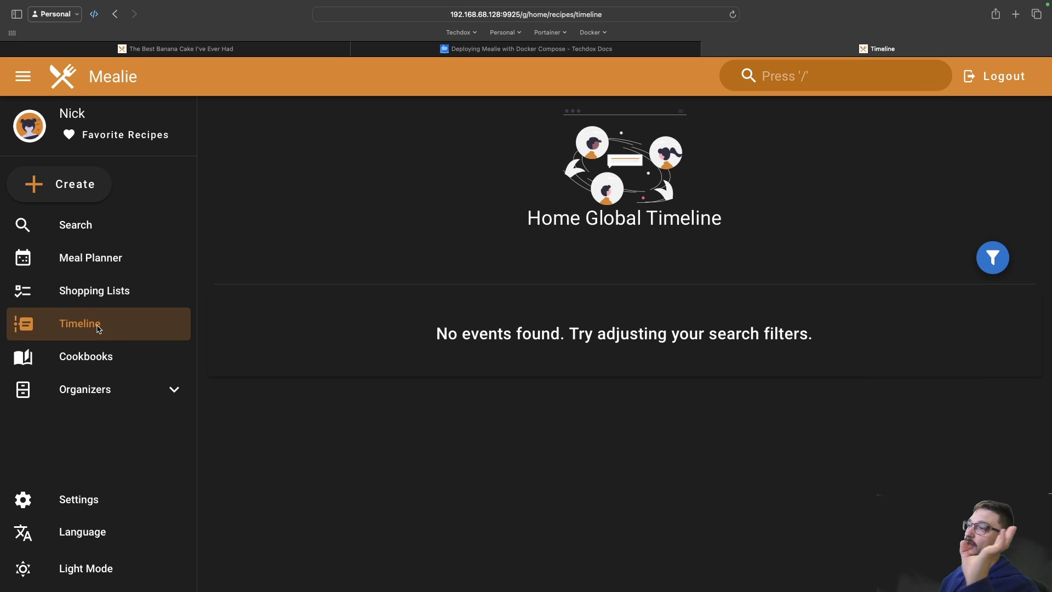
click(103, 365)
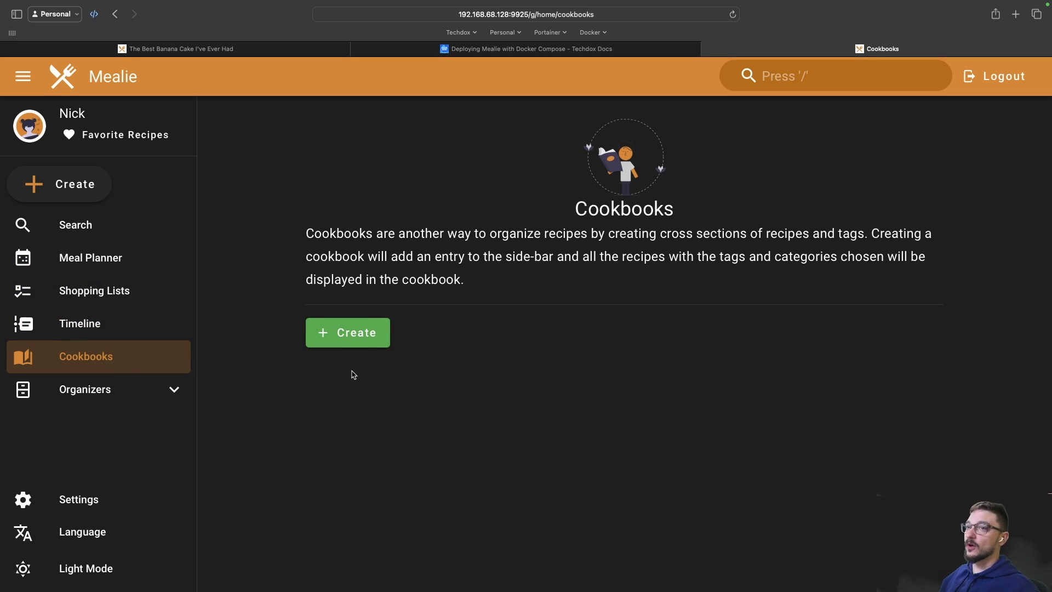
Open admin Site Settings and review the Secure Site warning and Email Configuration status.
click(94, 499)
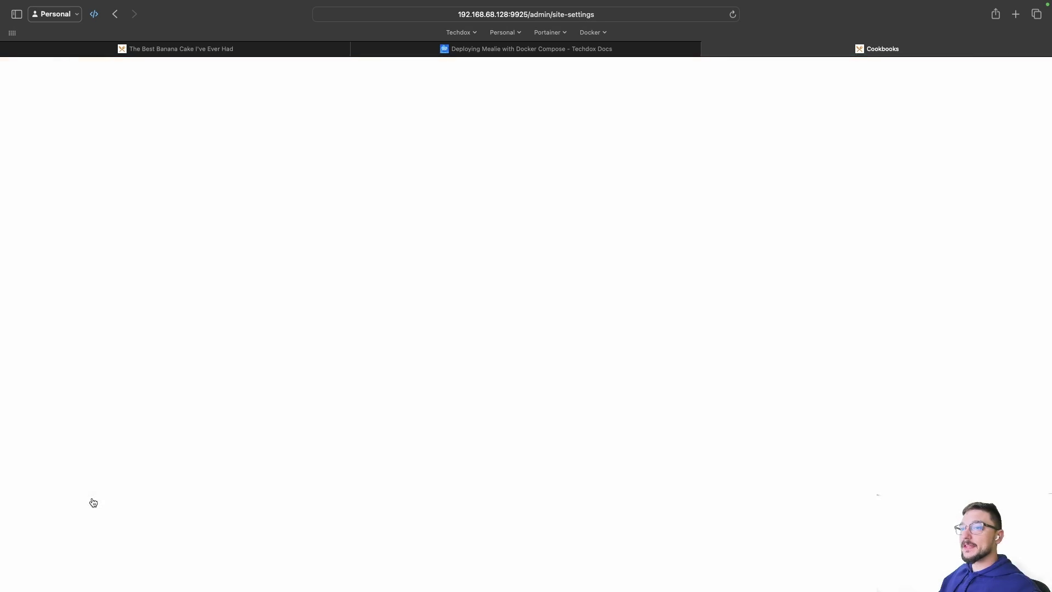
scroll(618, 404, down, 1)
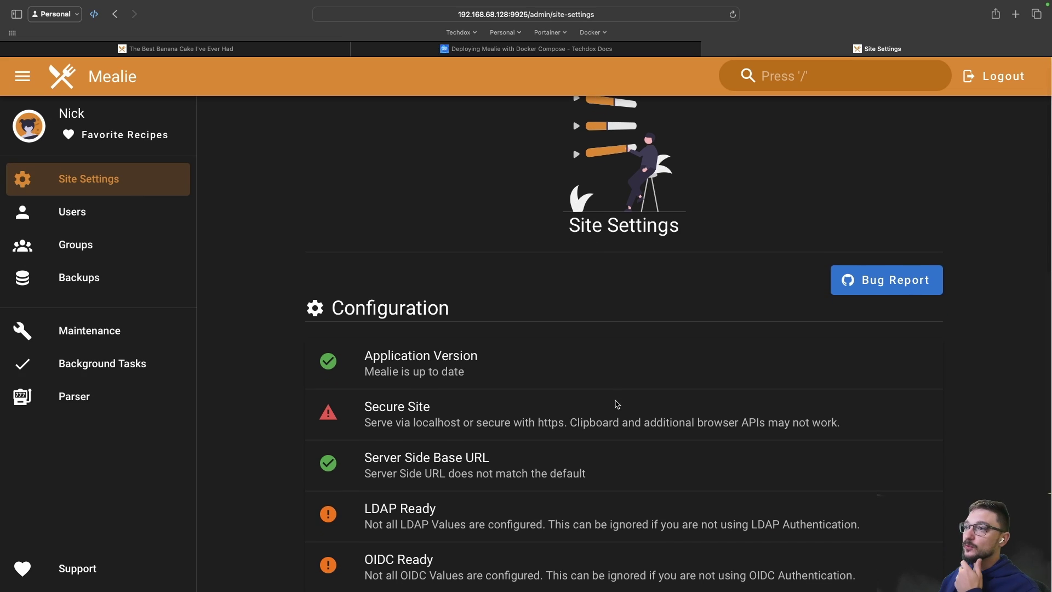
scroll(616, 403, down, 1)
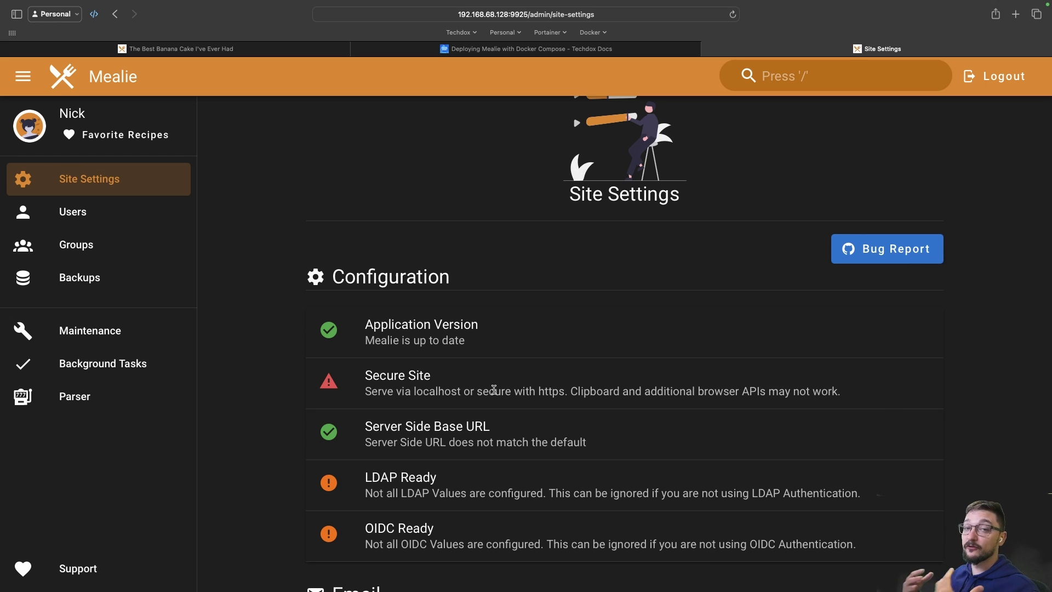
scroll(494, 389, down, 2)
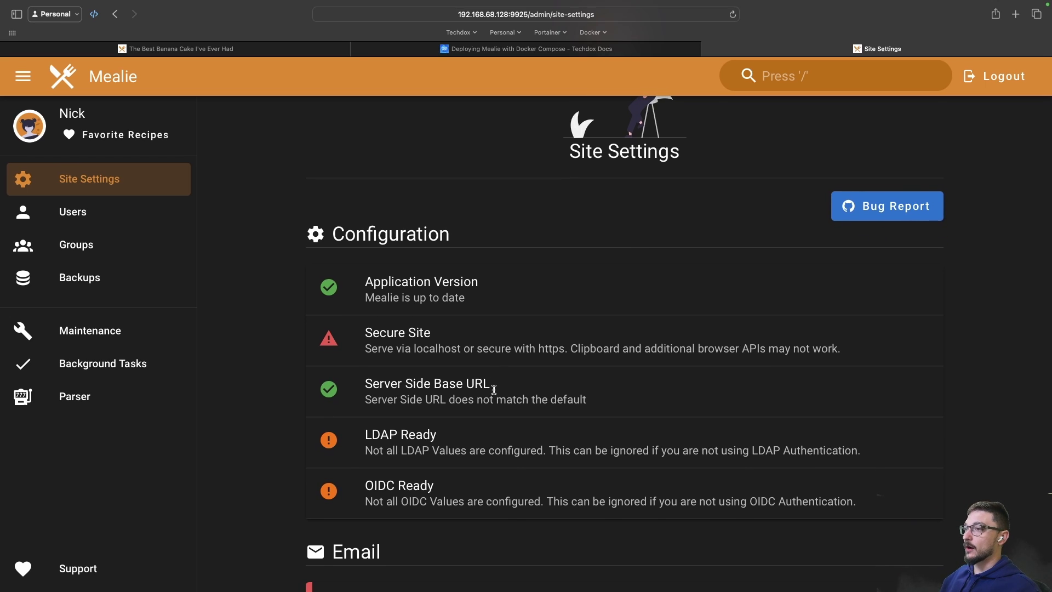
triple_click(473, 350)
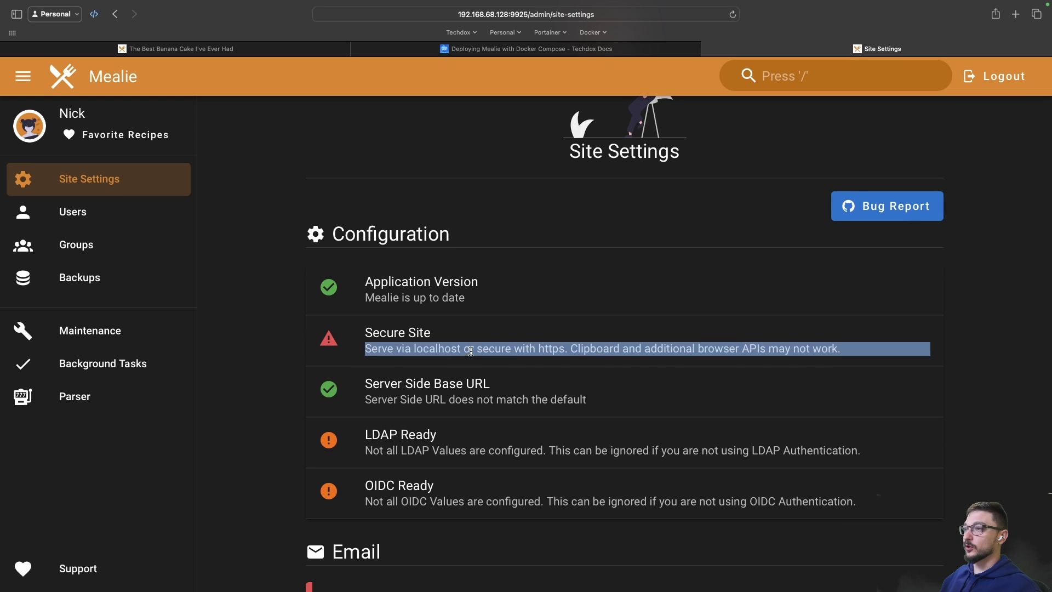
click(473, 350)
scroll(499, 387, down, 1)
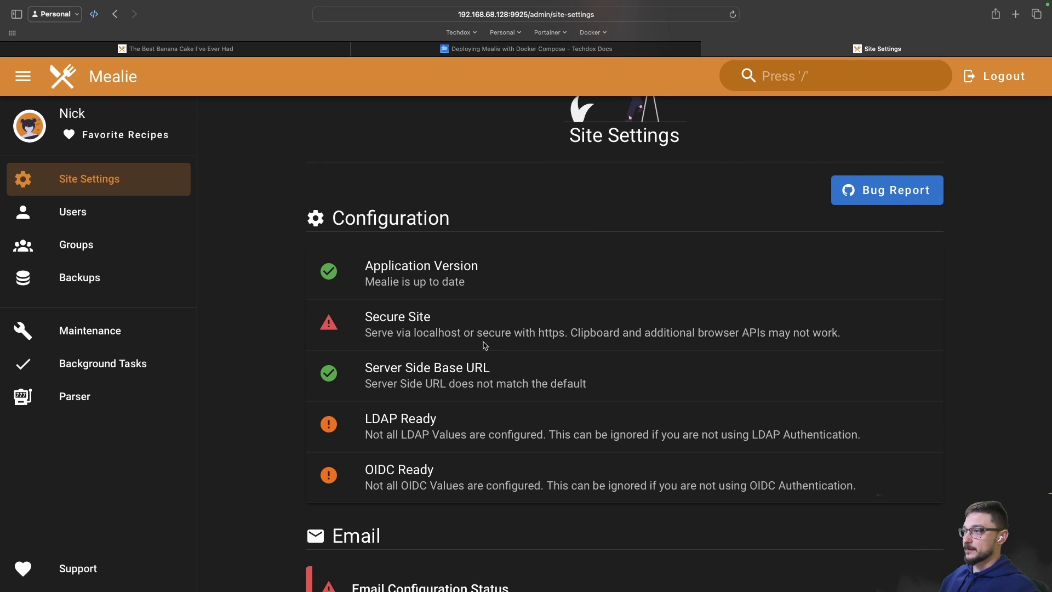
scroll(435, 374, down, 4)
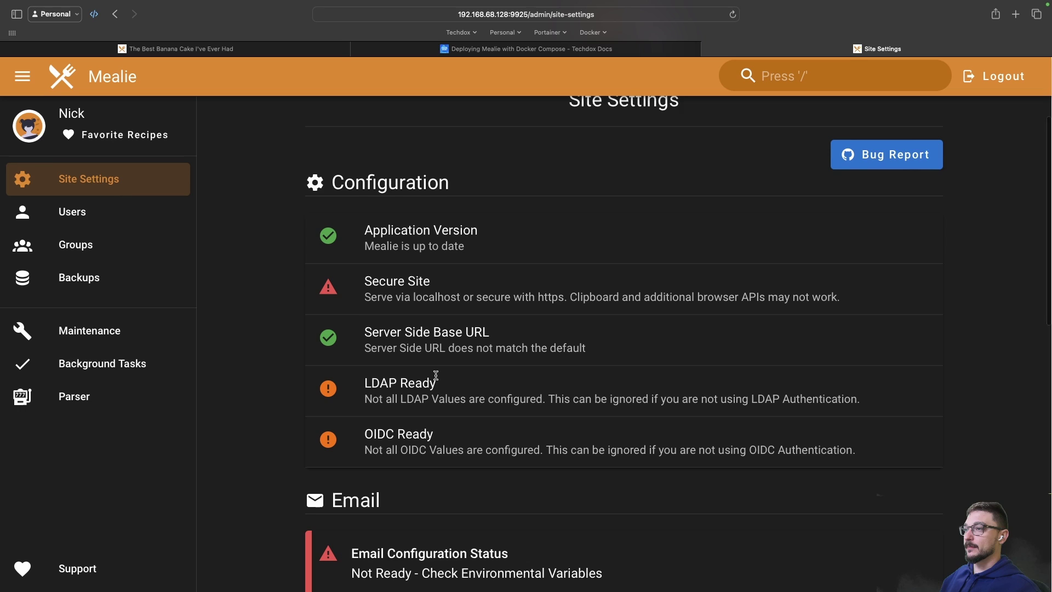
scroll(436, 374, down, 1)
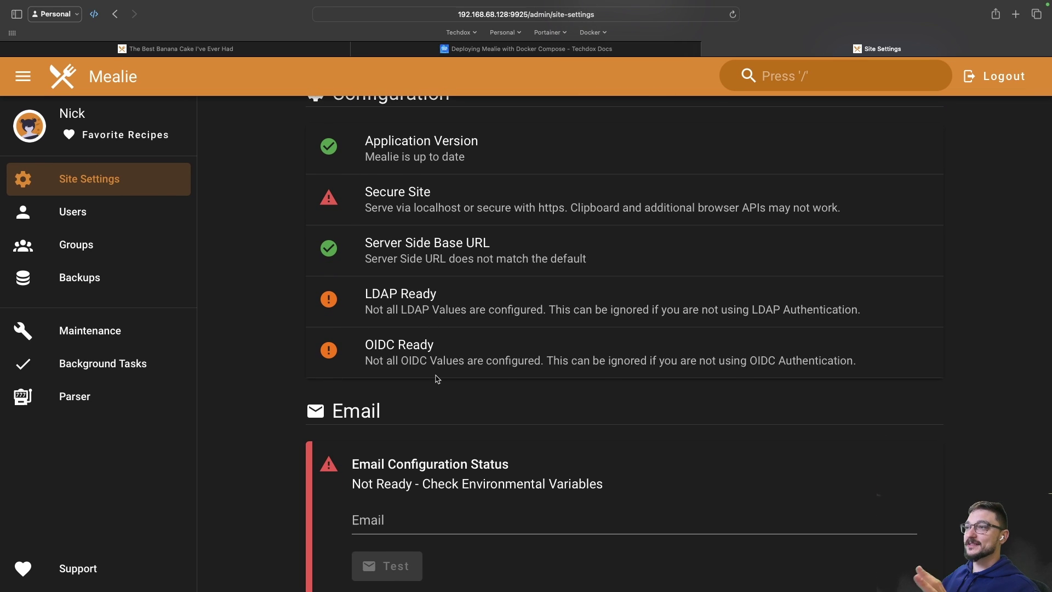